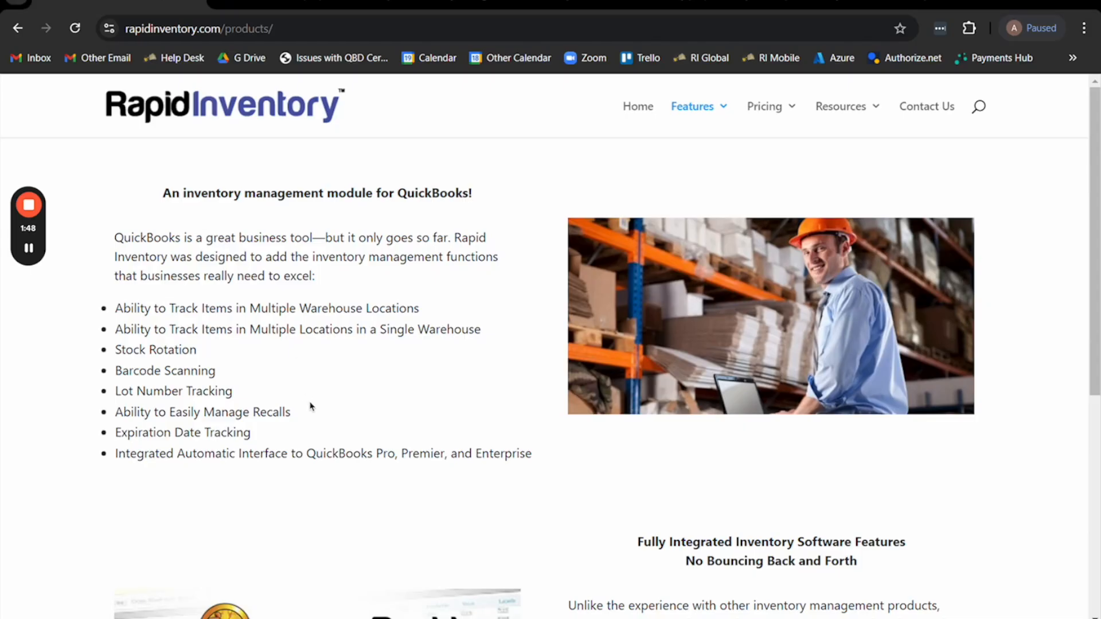
Step: Review the inventory management features listed on the products page, from multiple warehouse locations to the automatic QuickBooks interface
scroll(403, 469, down, 3)
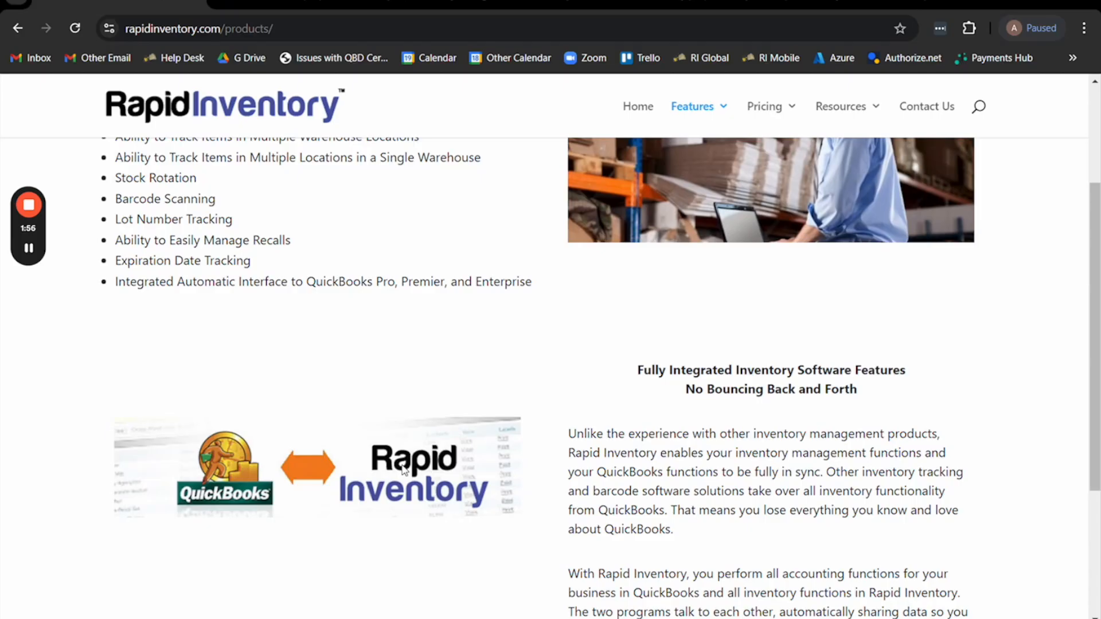
scroll(532, 403, down, 1)
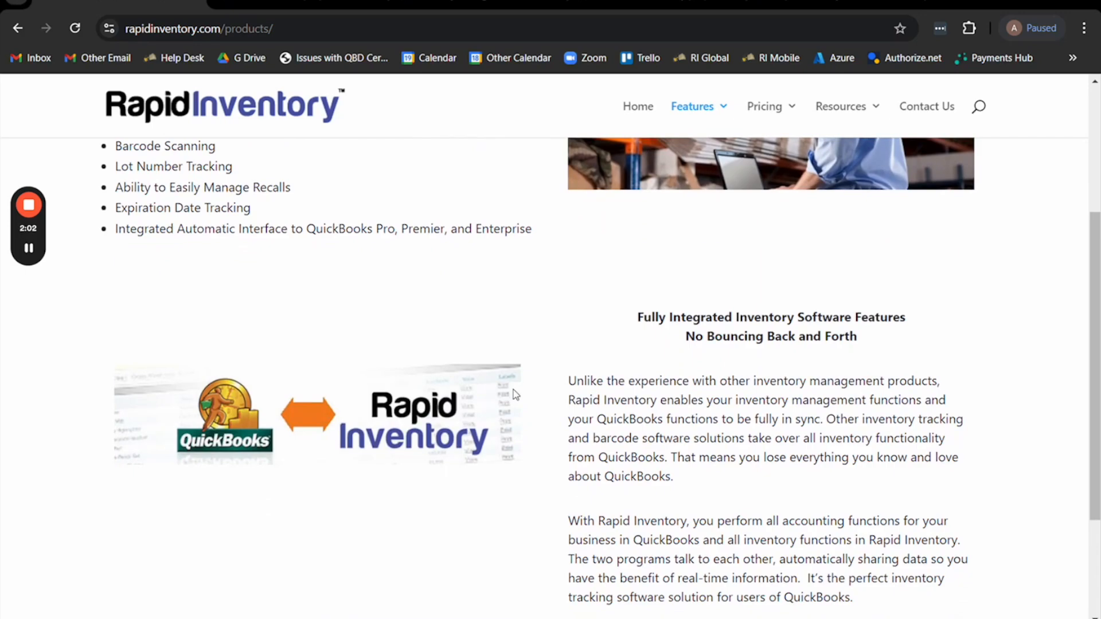
scroll(516, 393, up, 2)
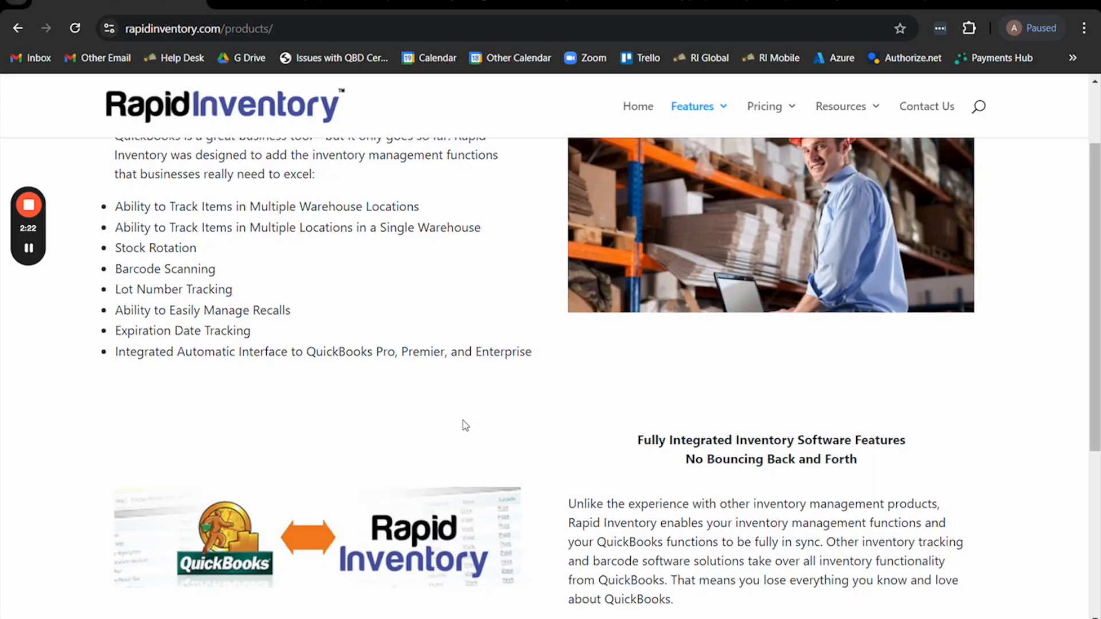
scroll(465, 424, up, 2)
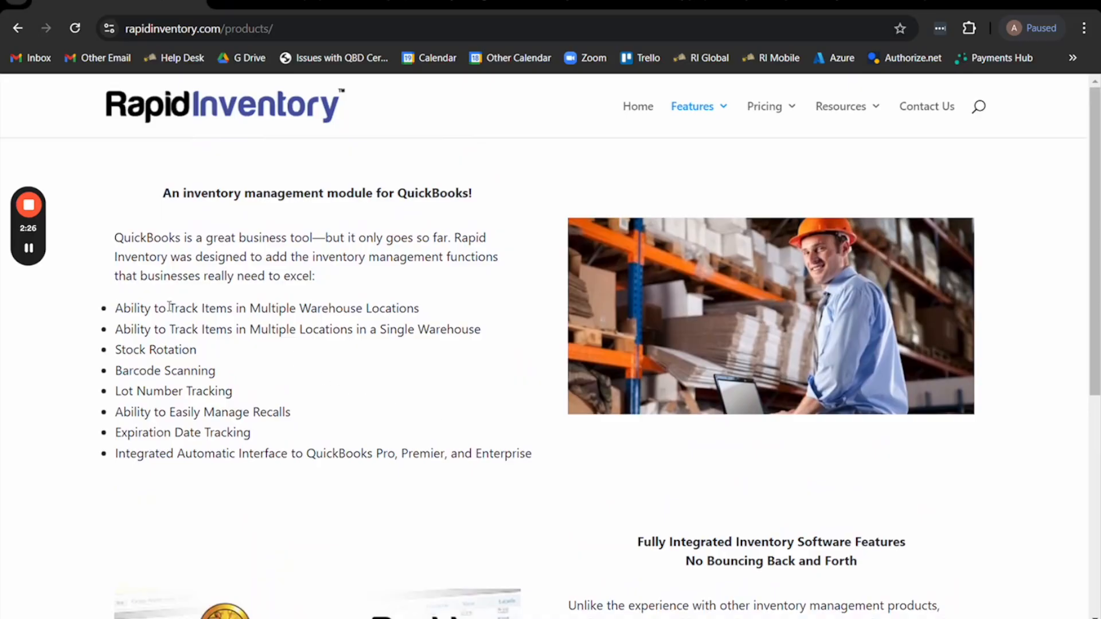
drag(227, 307, 357, 308)
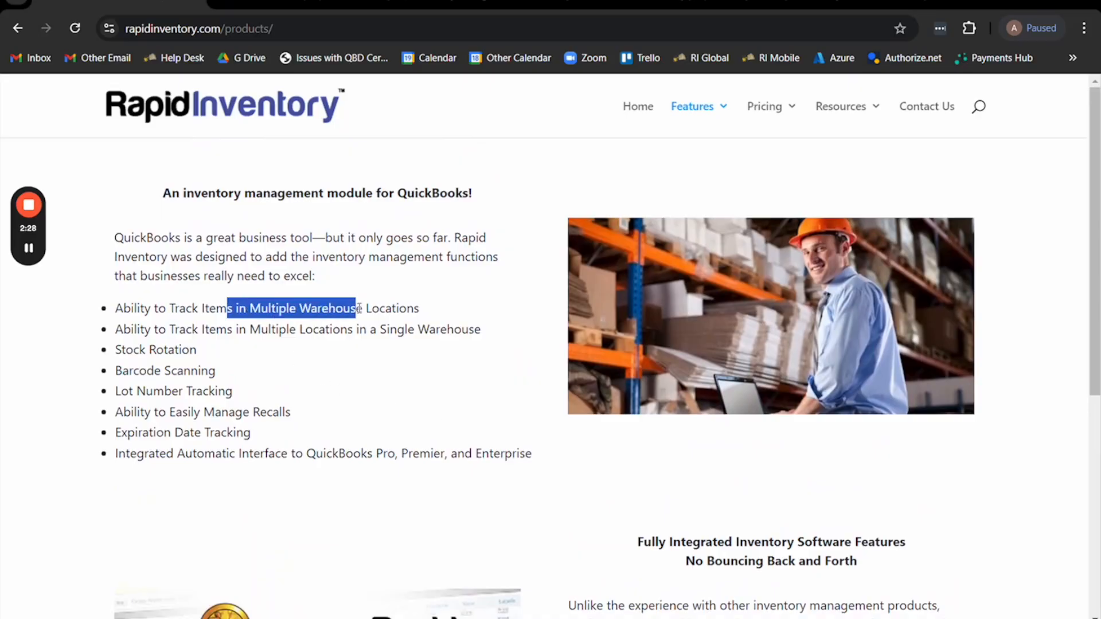
drag(209, 327, 335, 329)
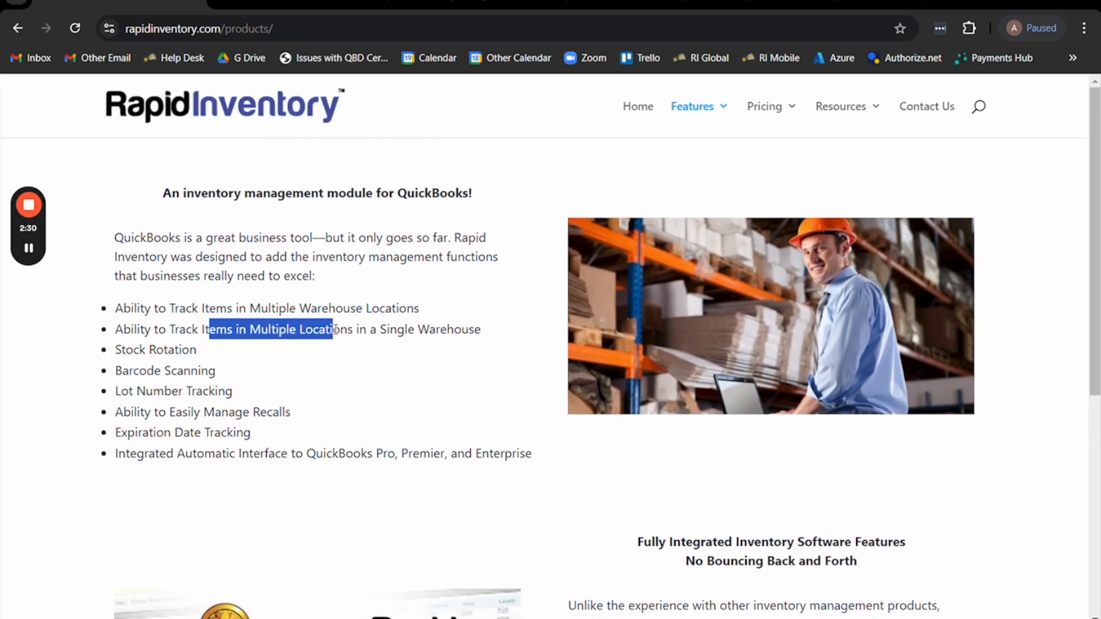
drag(115, 349, 201, 352)
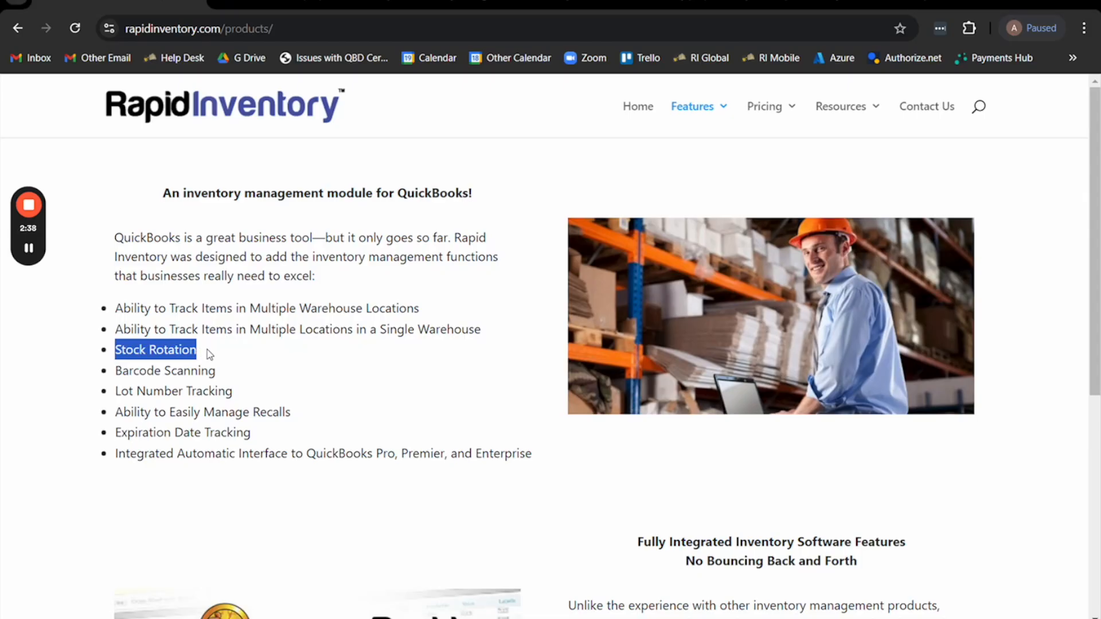
triple_click(182, 431)
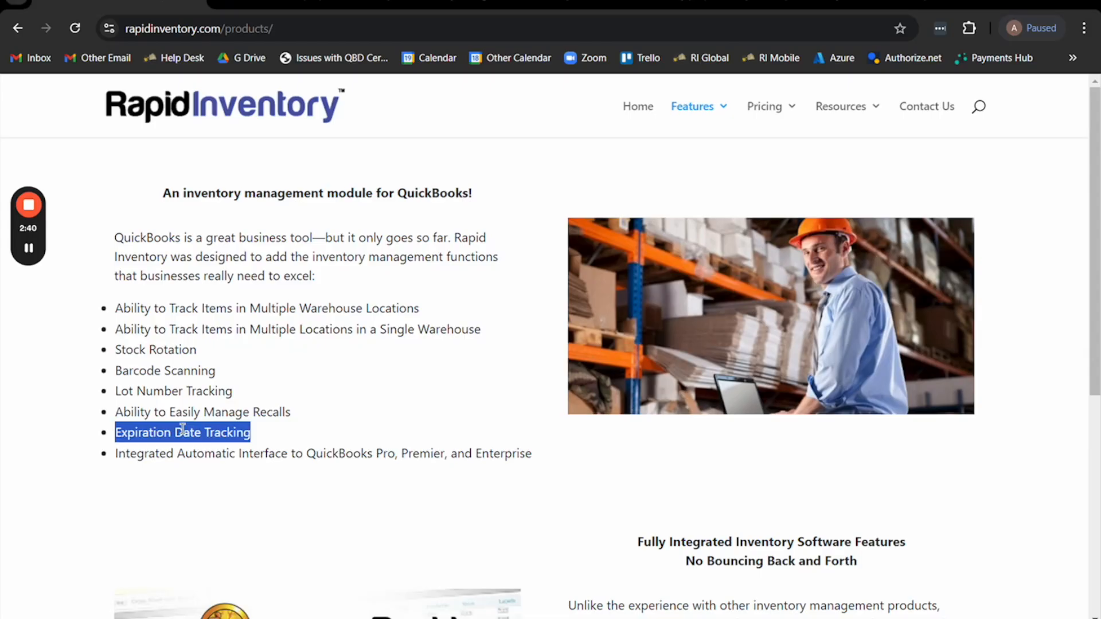
triple_click(182, 391)
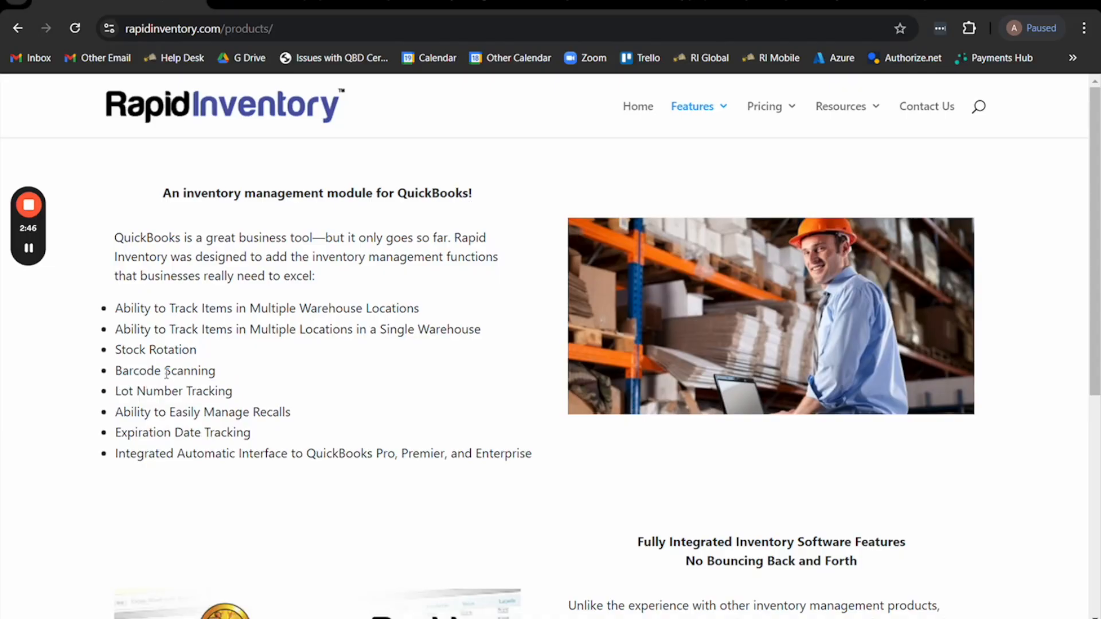
triple_click(166, 371)
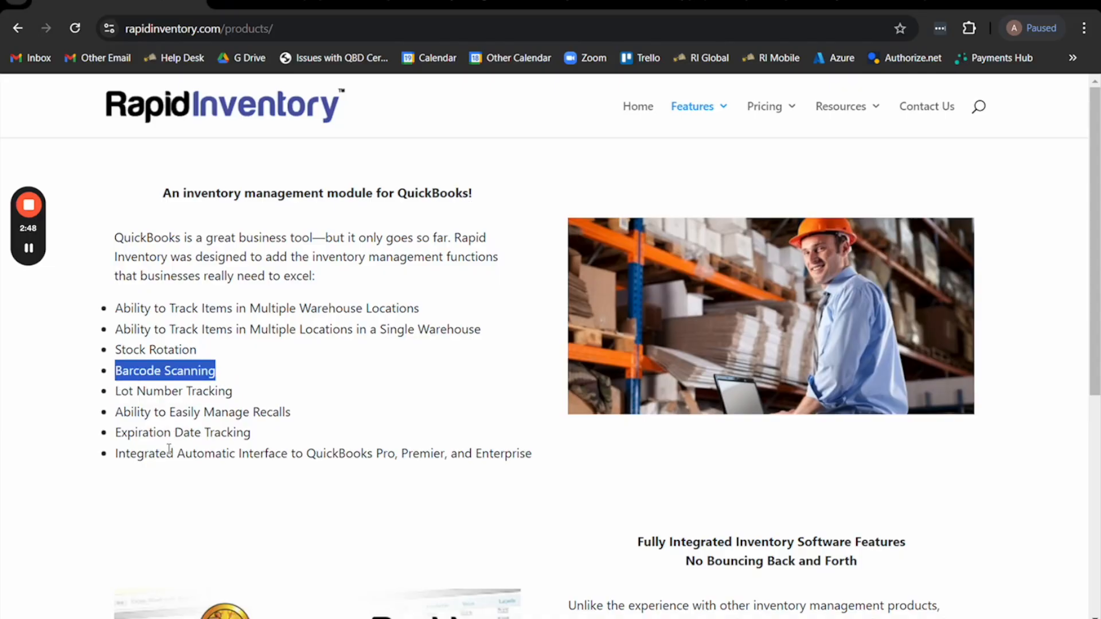
triple_click(169, 413)
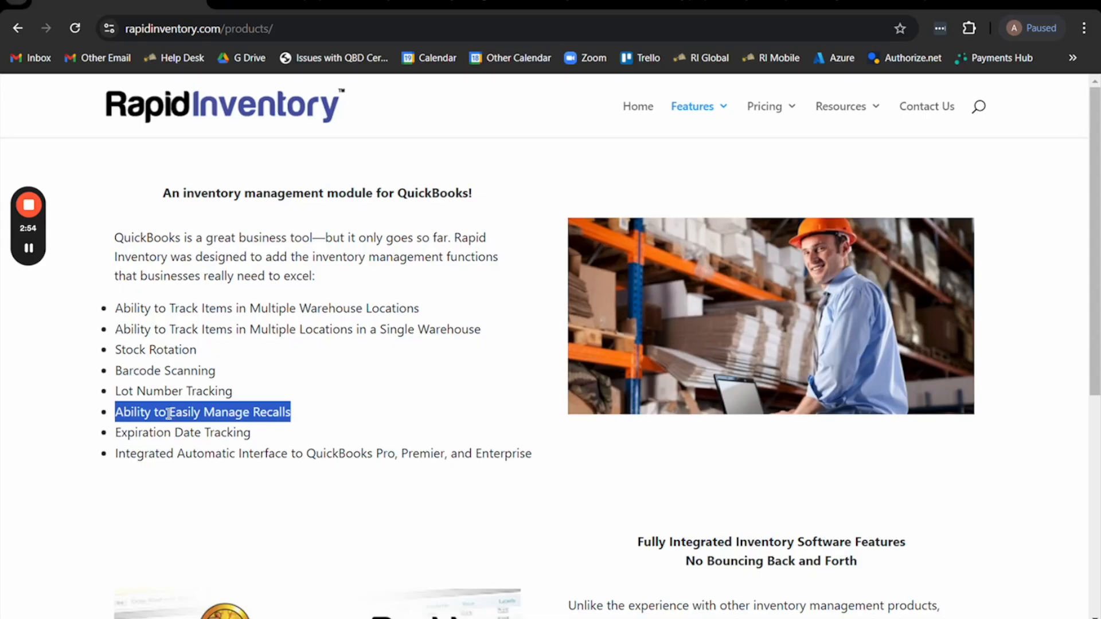
drag(174, 454, 254, 453)
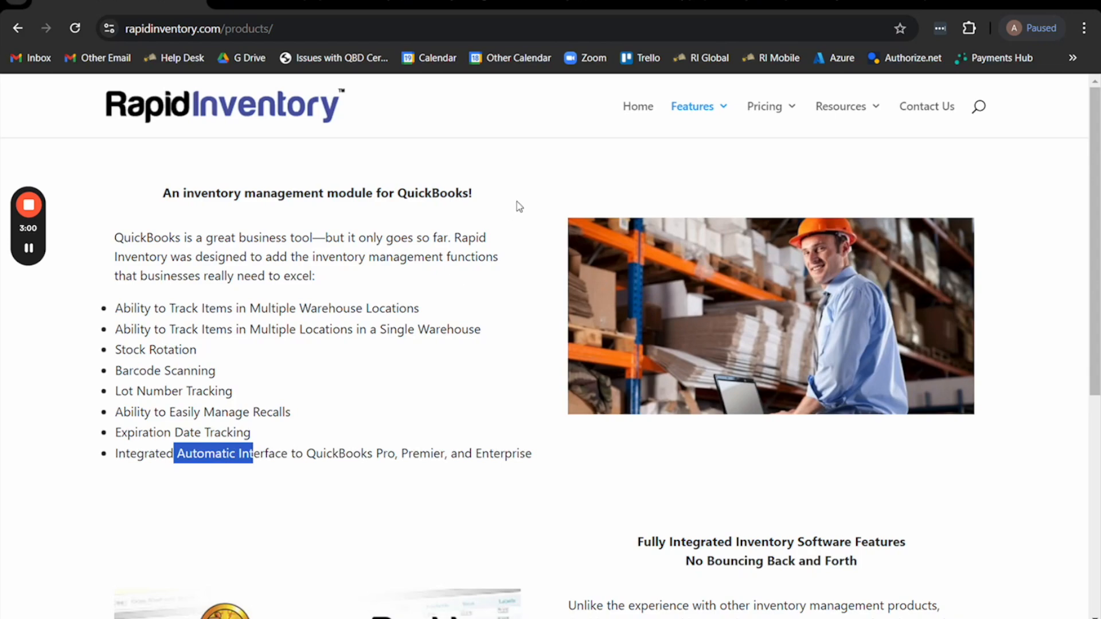
Step: Switch to the Rapid Inventory web app and open the demo account's inventory listing by item
click(771, 4)
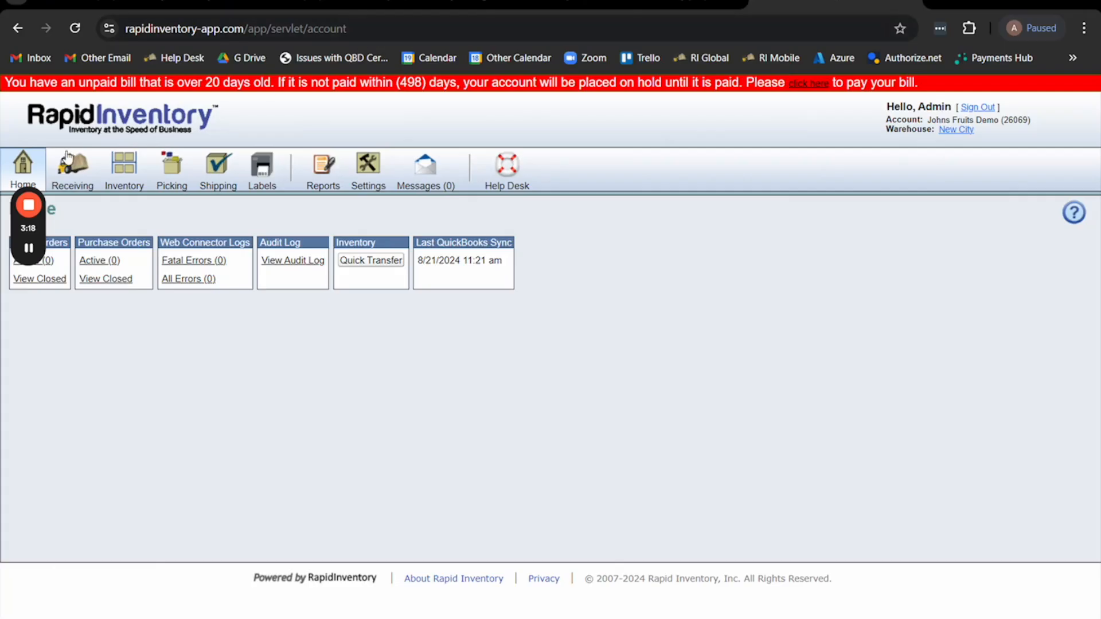
drag(29, 167, 759, 321)
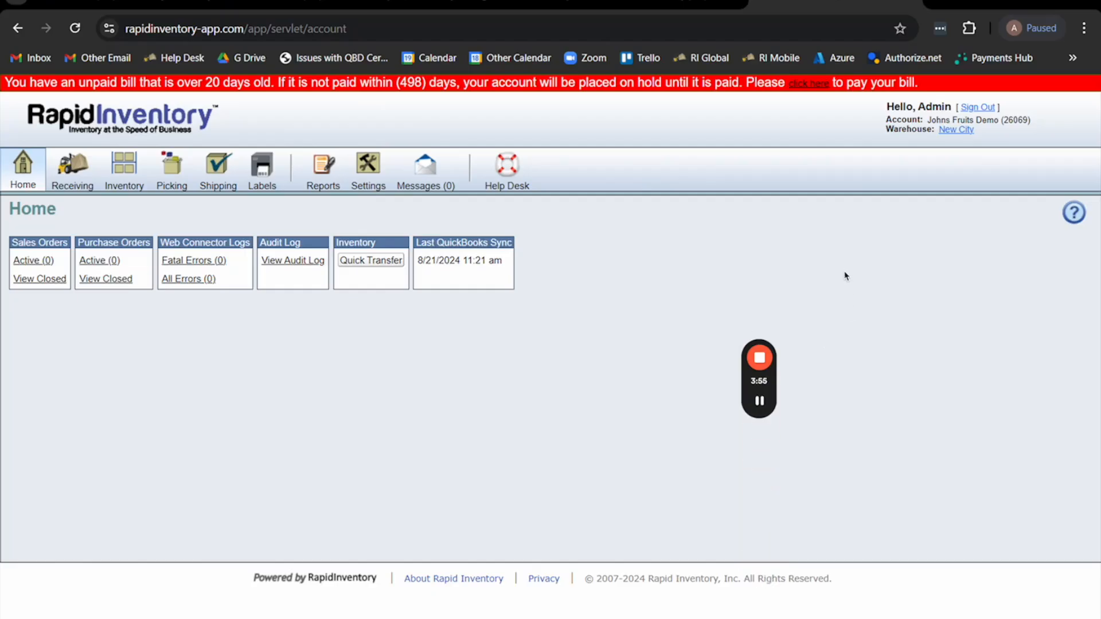
click(878, 269)
click(123, 173)
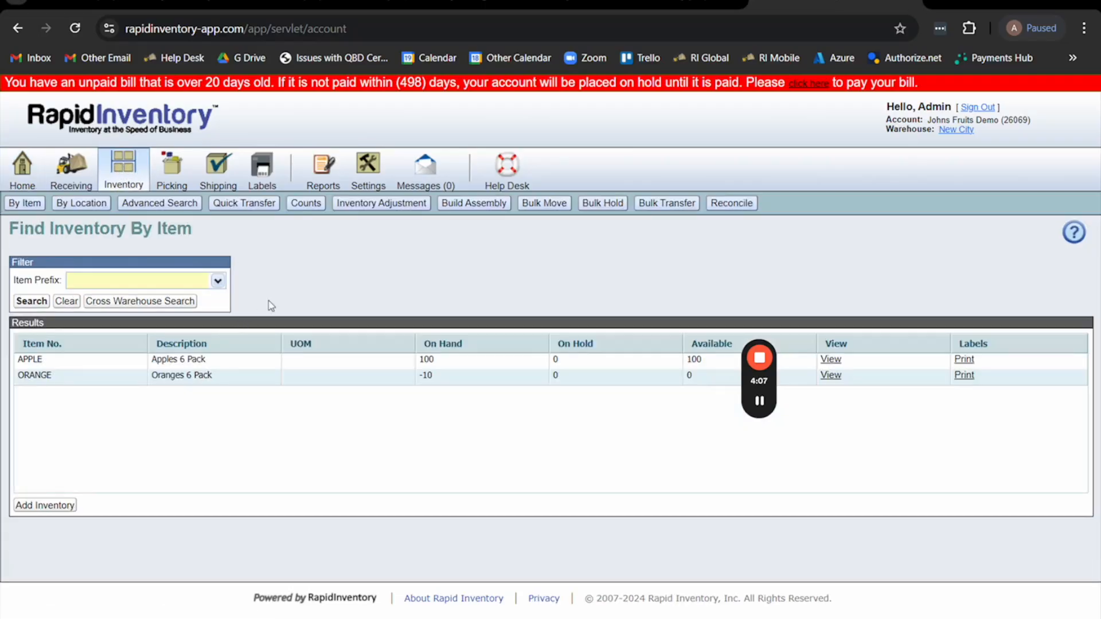
drag(928, 120, 1072, 122)
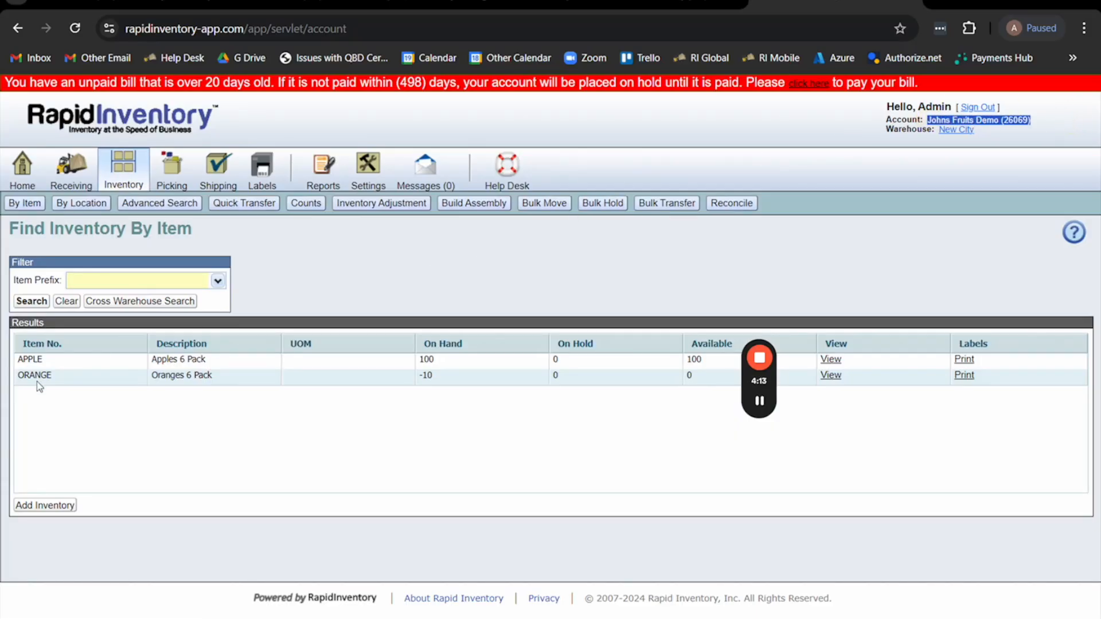
Step: Examine which warehouses can be selected for the account, leaving the selection on New City
click(946, 132)
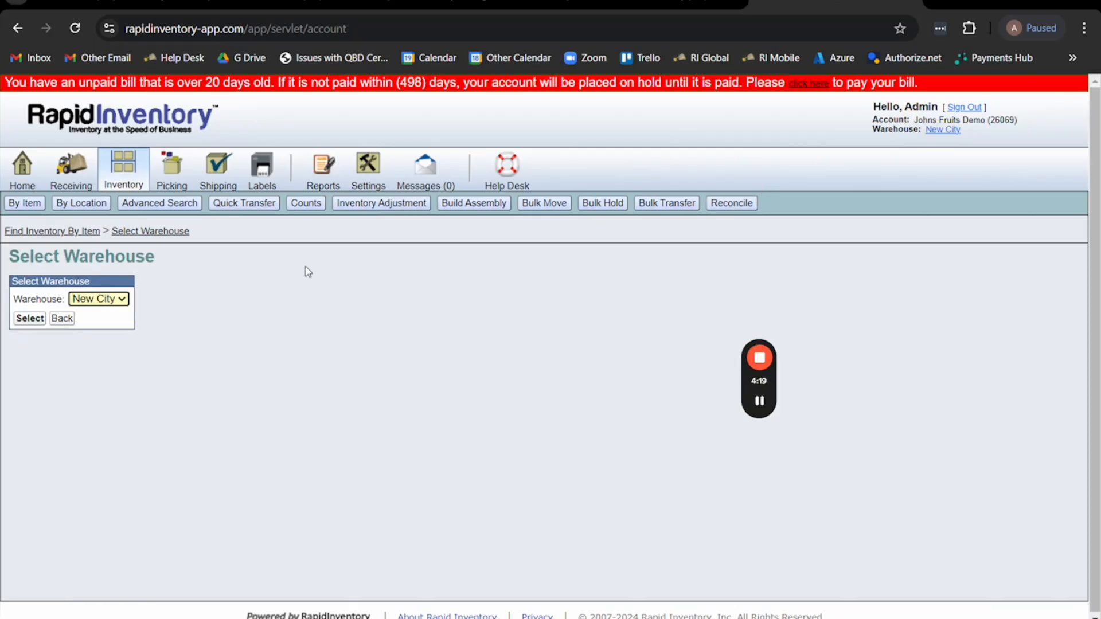
click(122, 299)
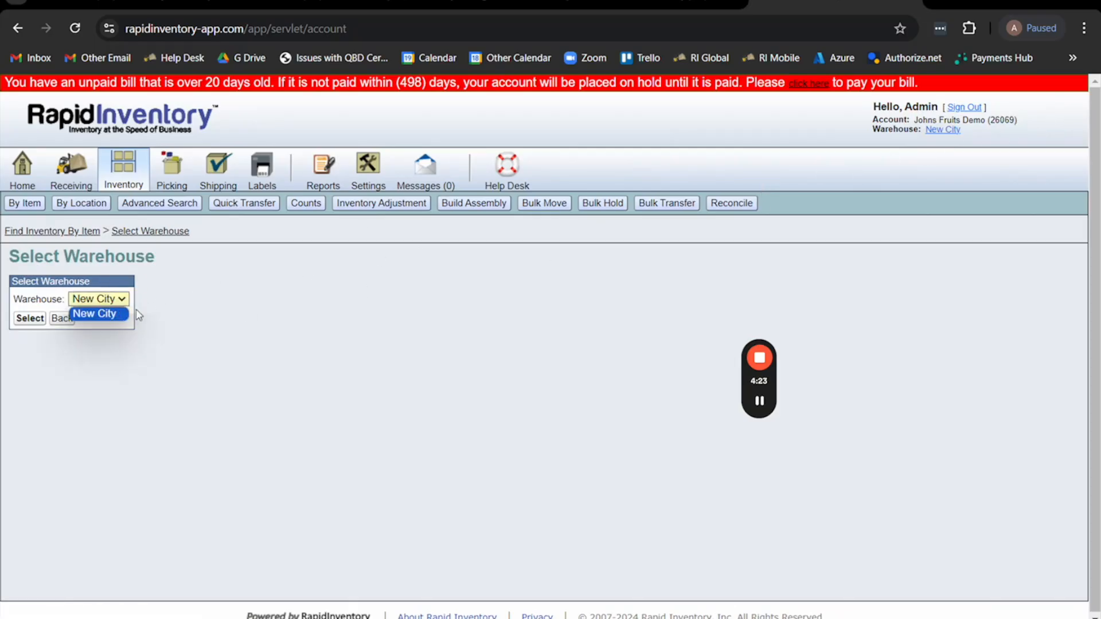
click(138, 313)
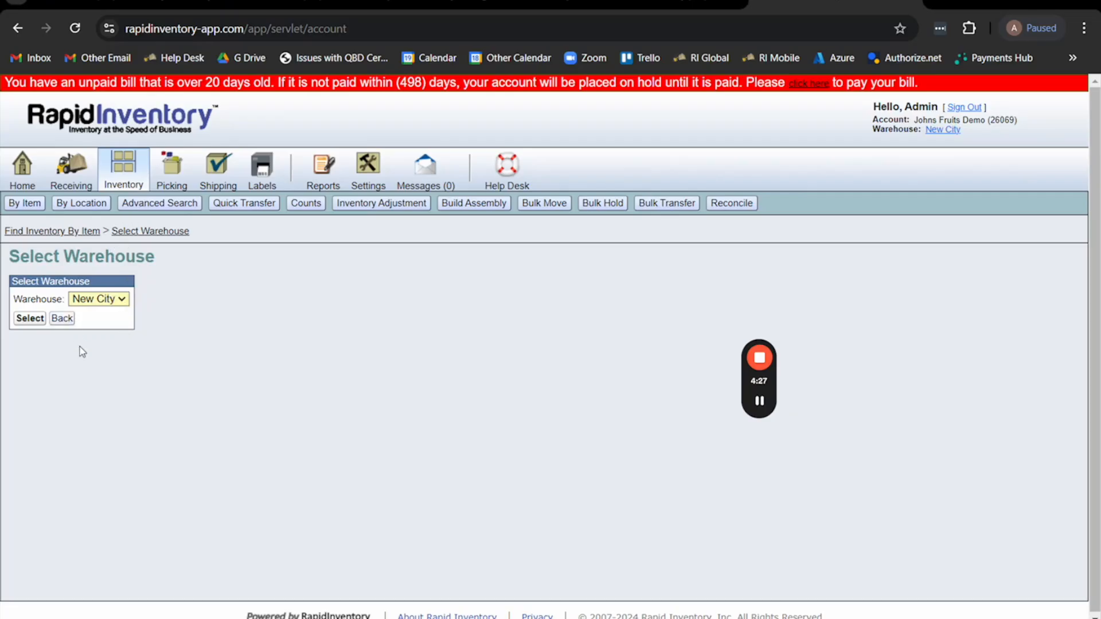
Step: Return to the inventory listing by item and view the stock records of the APPLE item
click(125, 172)
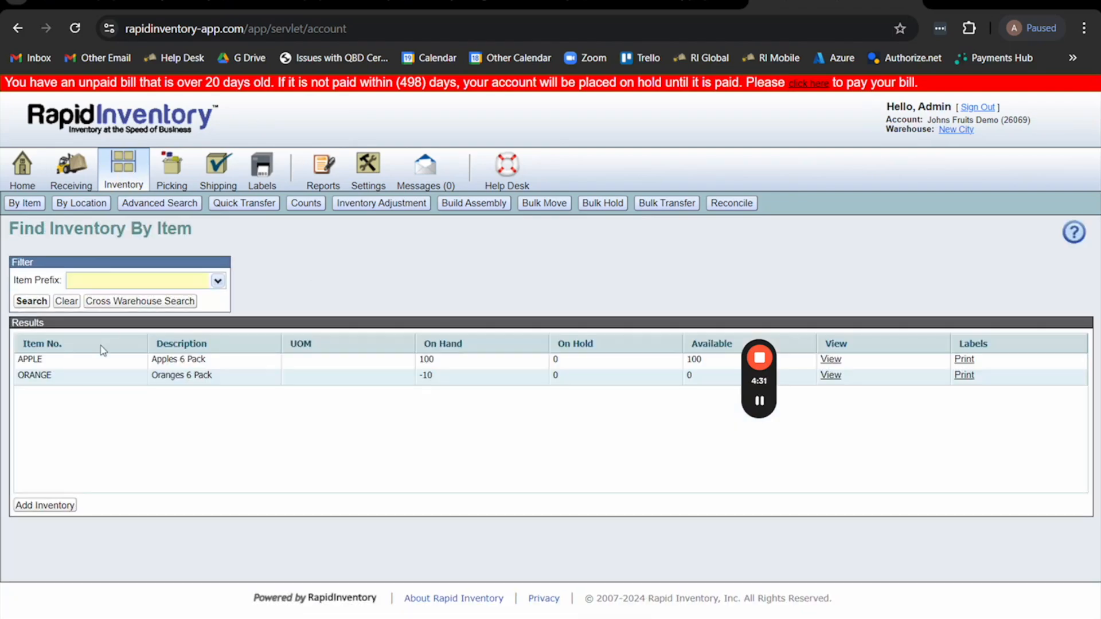
drag(753, 322, 859, 458)
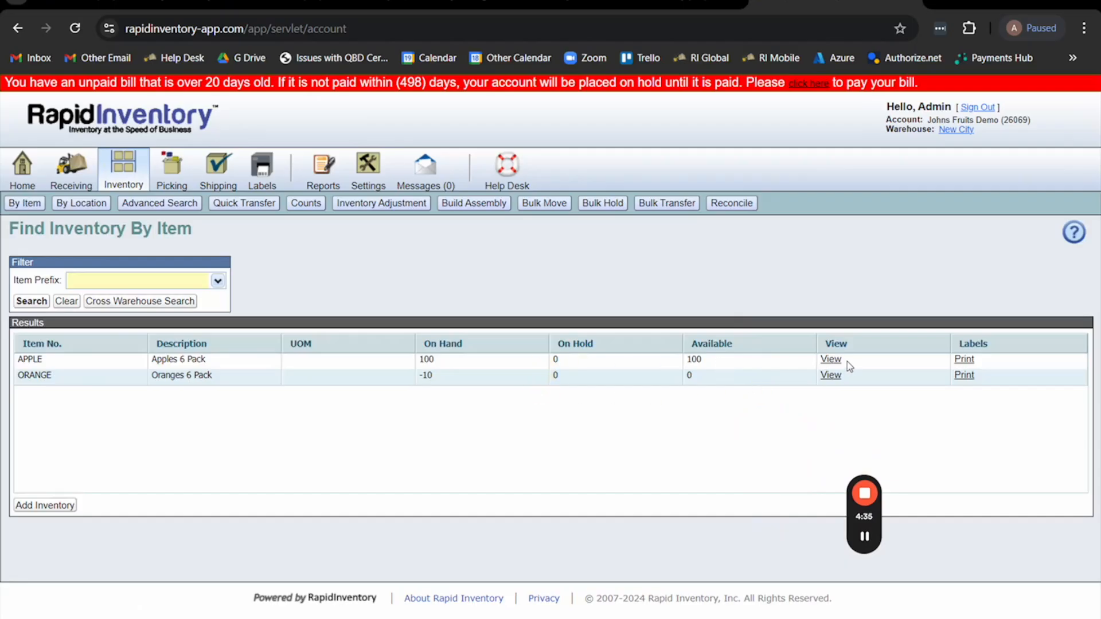
click(830, 359)
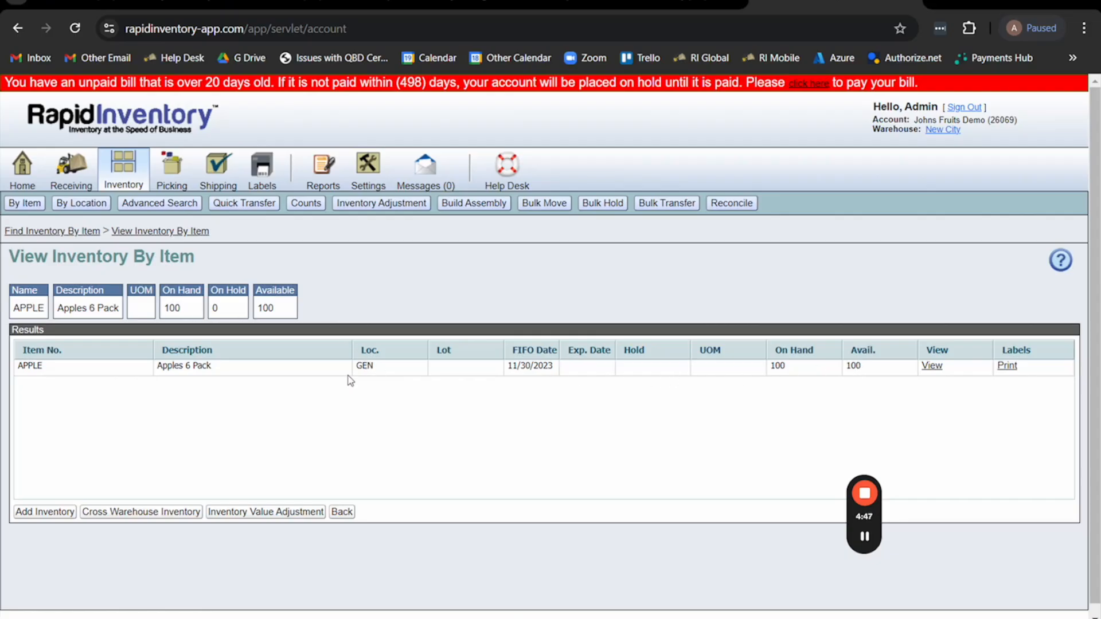
click(932, 365)
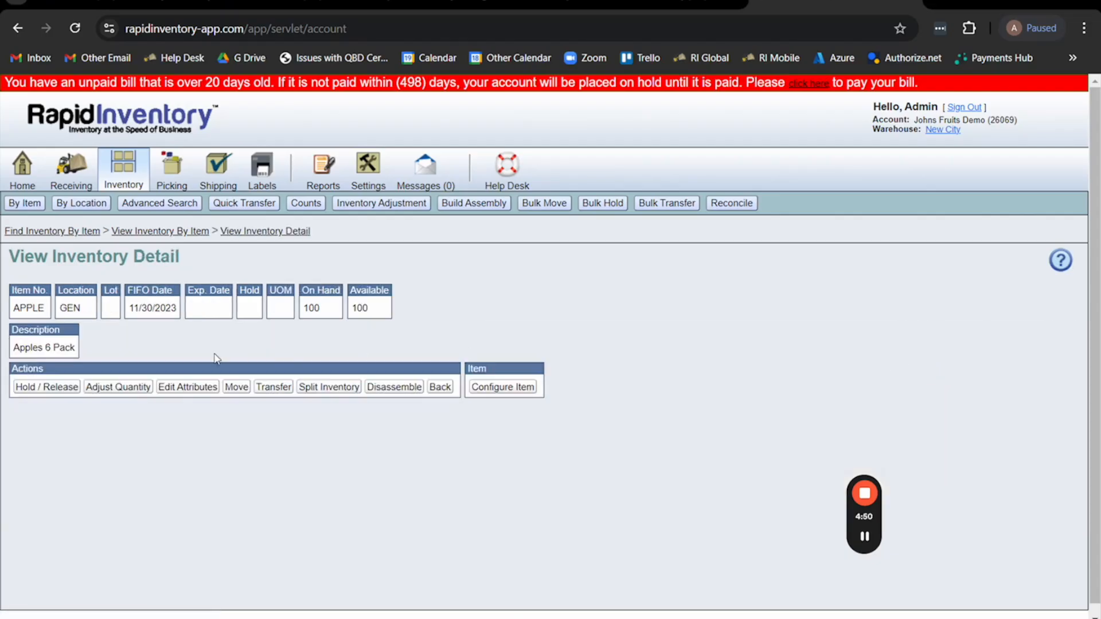
click(245, 388)
click(120, 387)
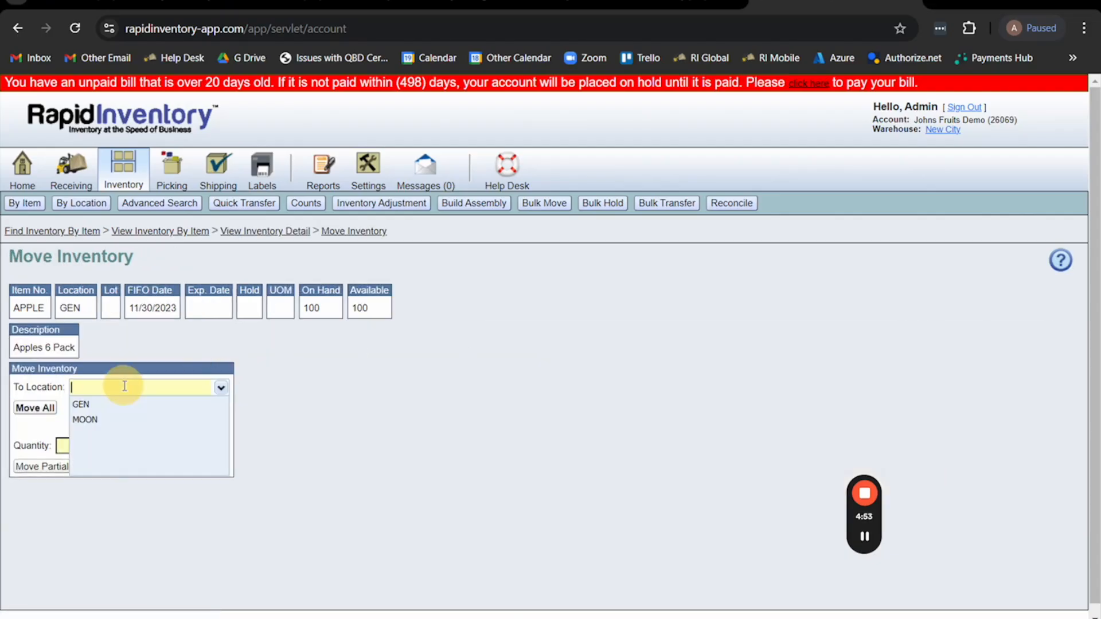
click(152, 380)
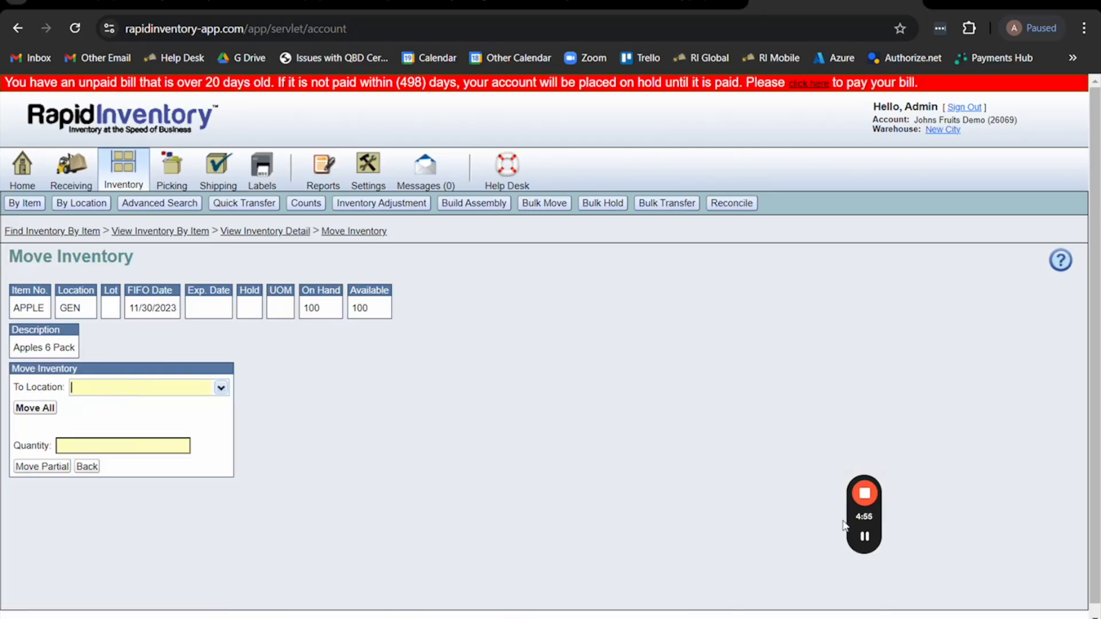
click(865, 537)
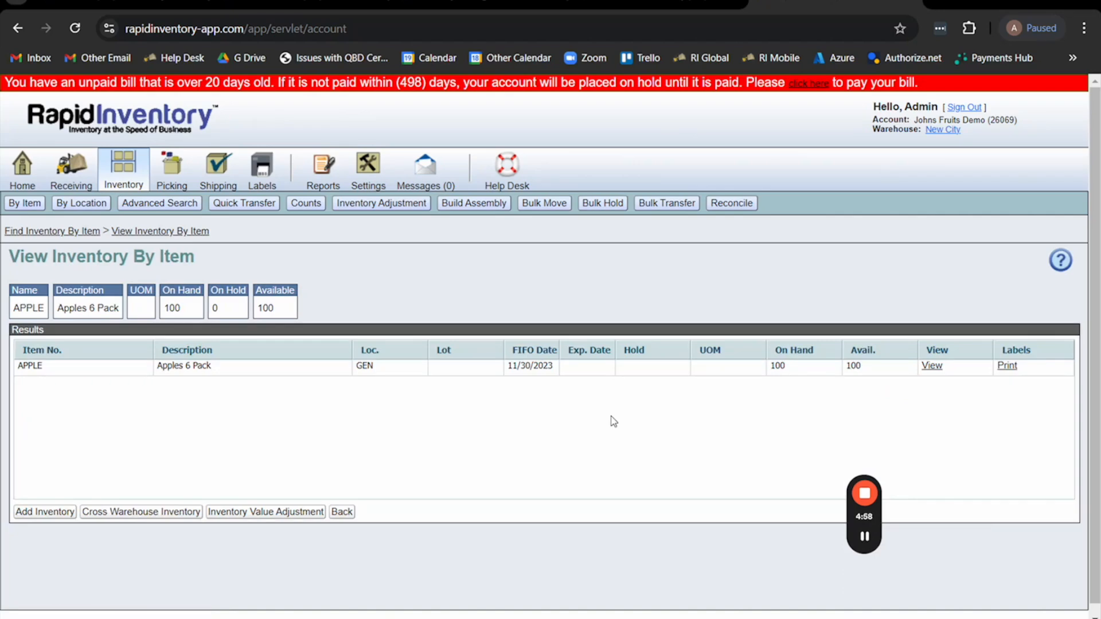
Step: Move a partial quantity of 50 of the APPLE item from location GEN to location A1
click(931, 365)
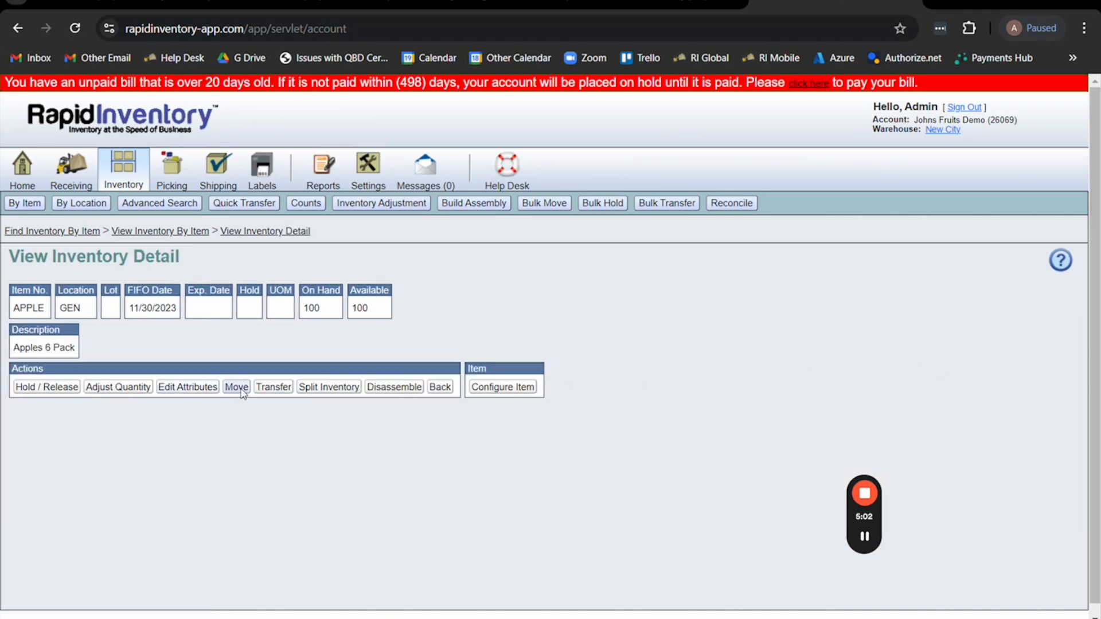
click(237, 387)
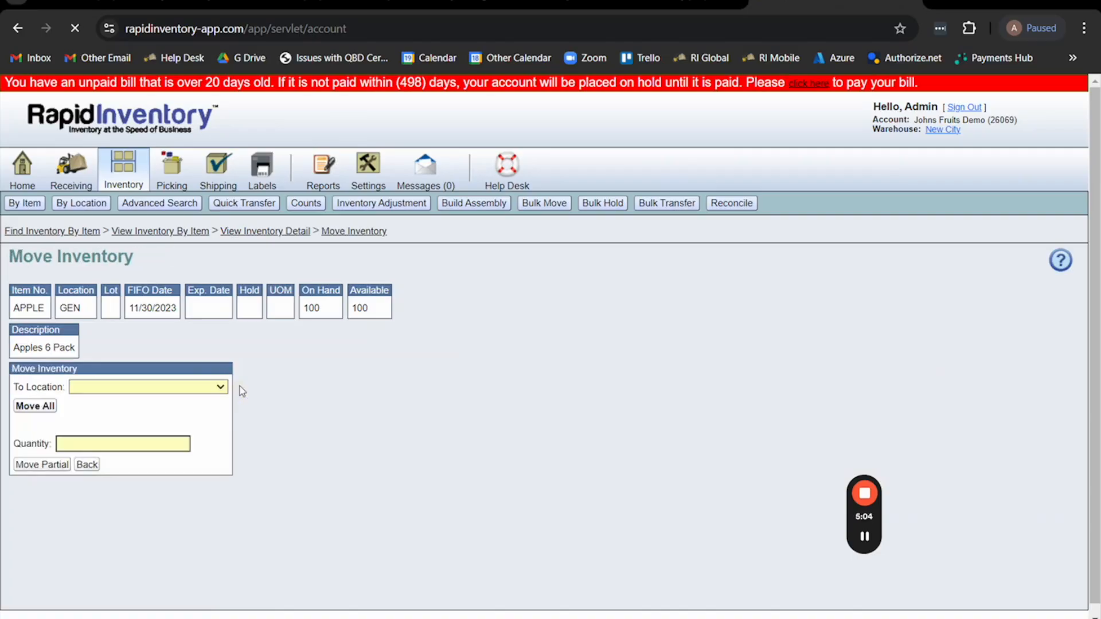
click(178, 387)
click(170, 406)
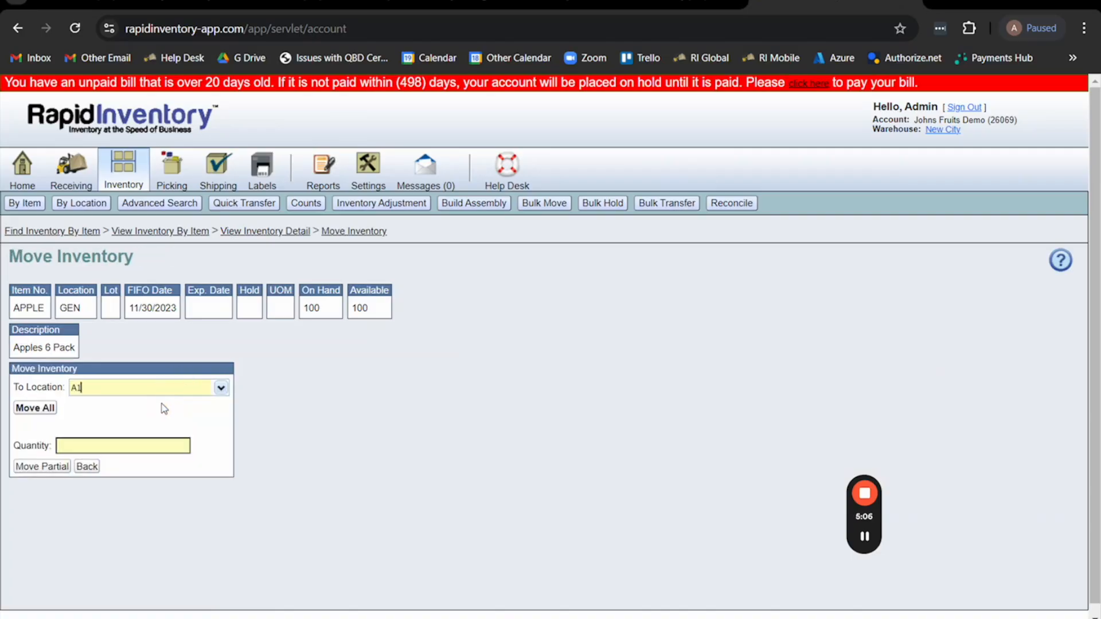
click(112, 443)
text(50)
click(56, 465)
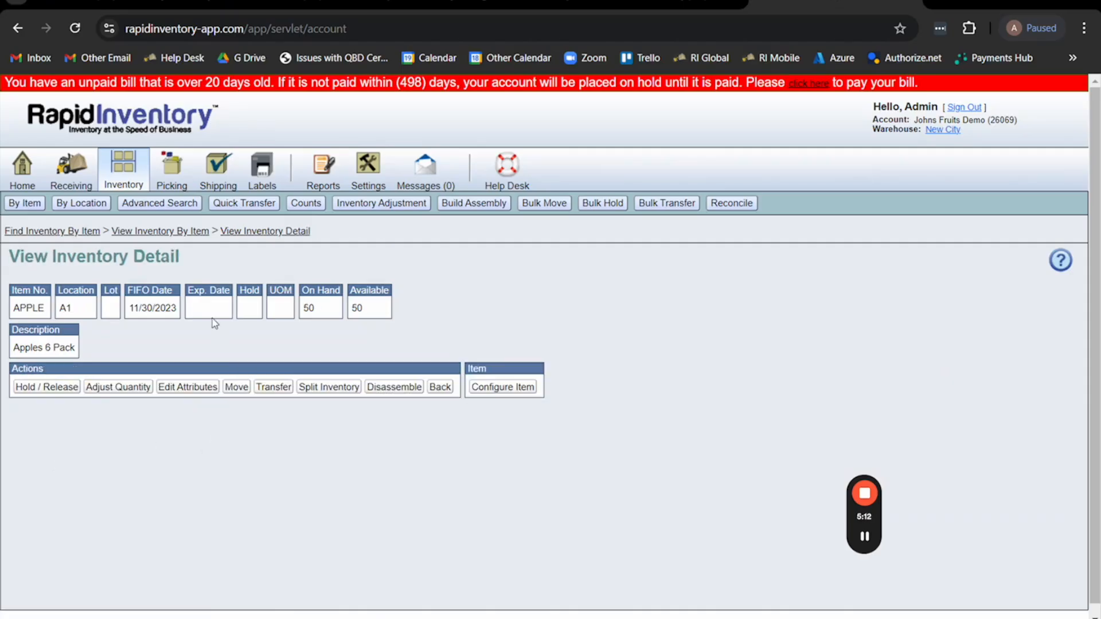
Step: Check the APPLE item's stock per location and open the purchase order search for receiving
click(150, 231)
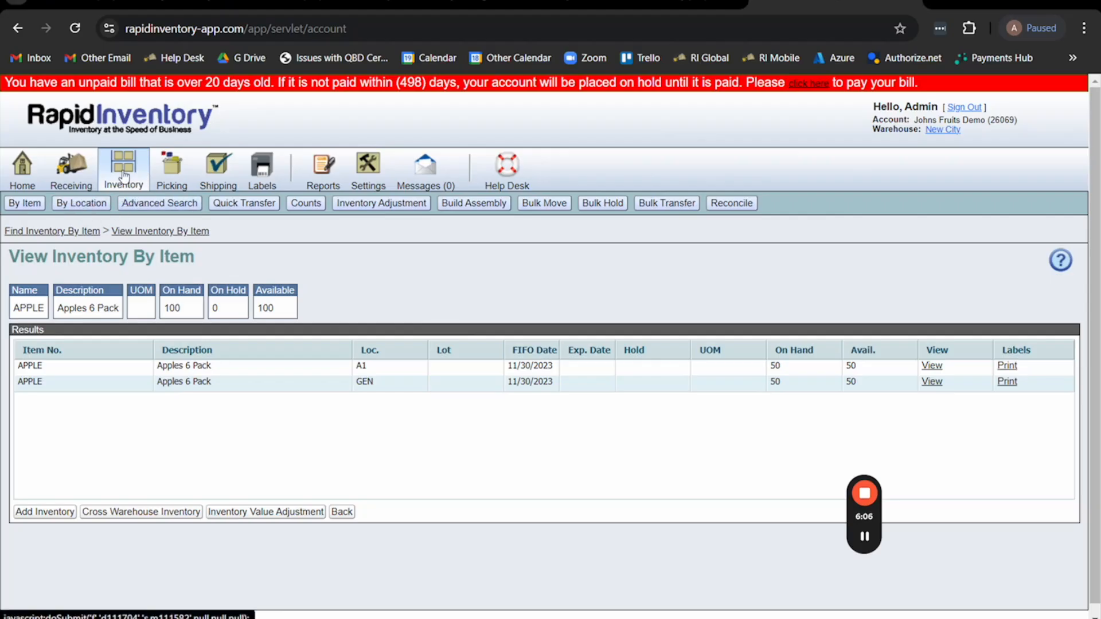
click(85, 176)
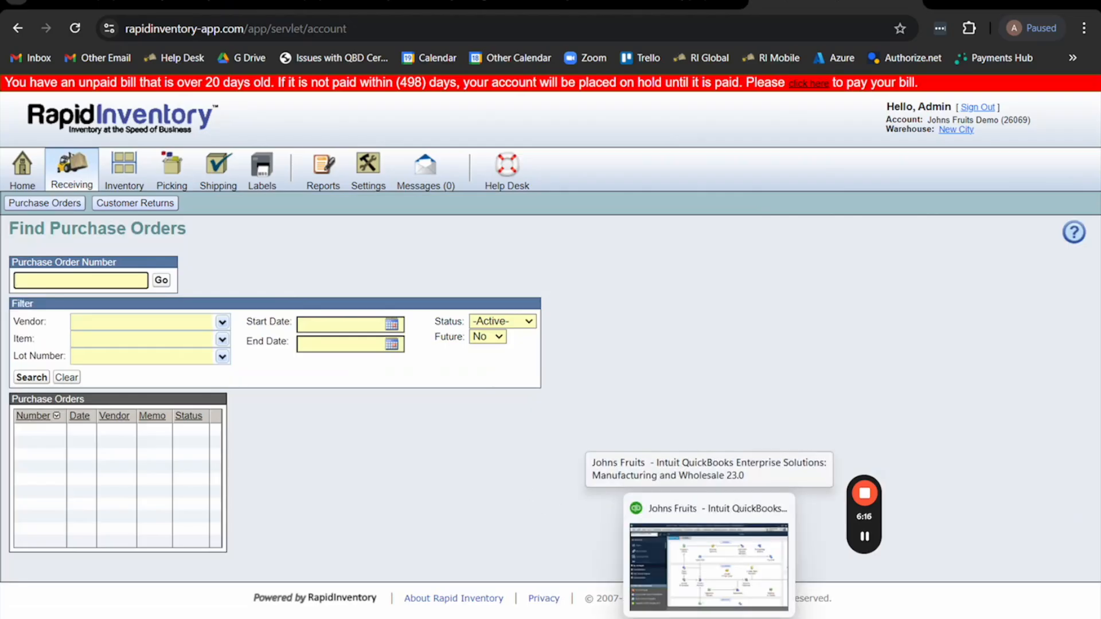
Step: Switch to QuickBooks, enlarge its window, and start a new purchase order
click(710, 618)
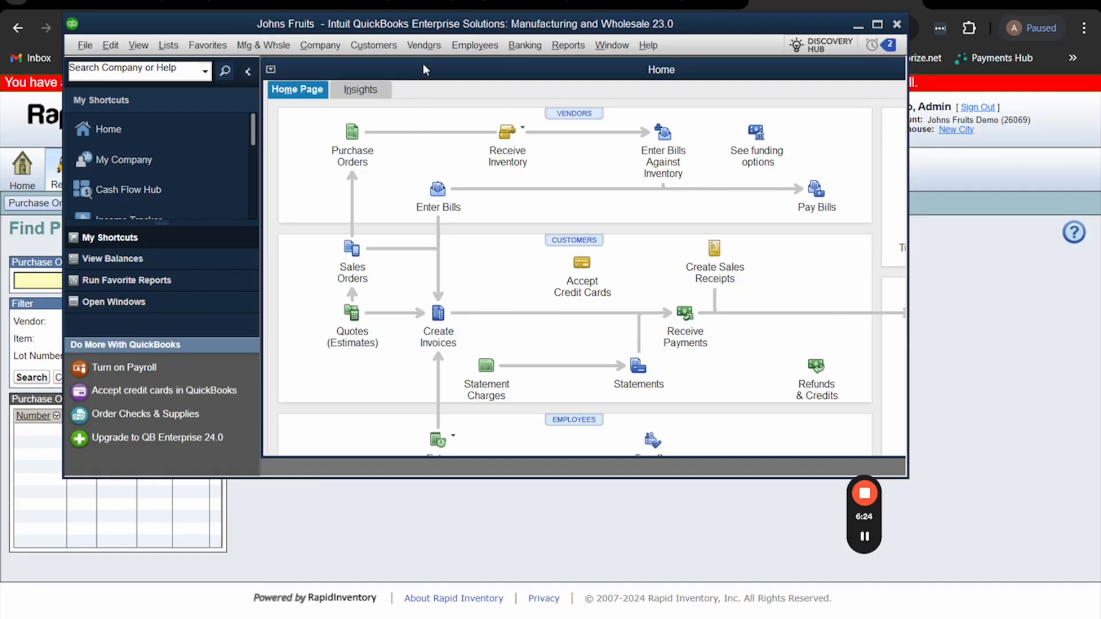
drag(909, 479, 1061, 565)
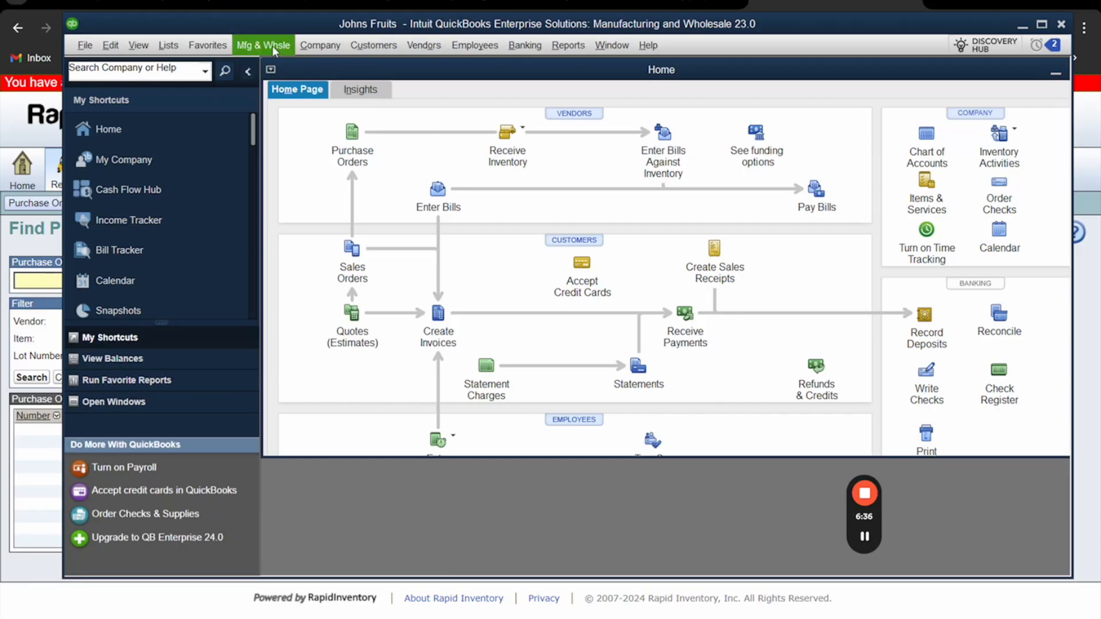
click(427, 46)
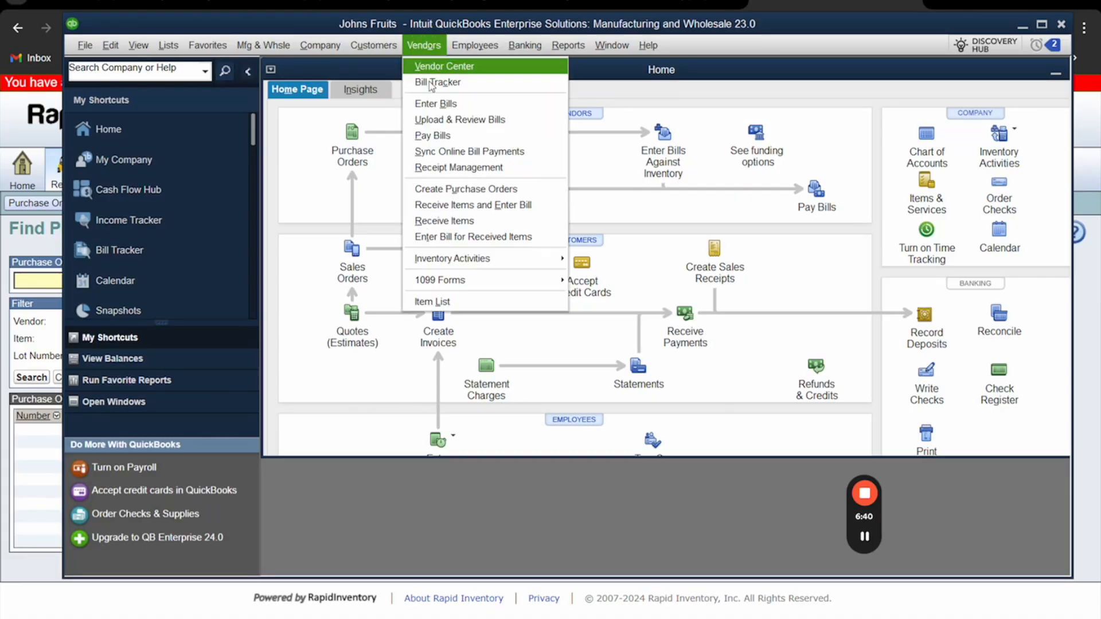
click(439, 189)
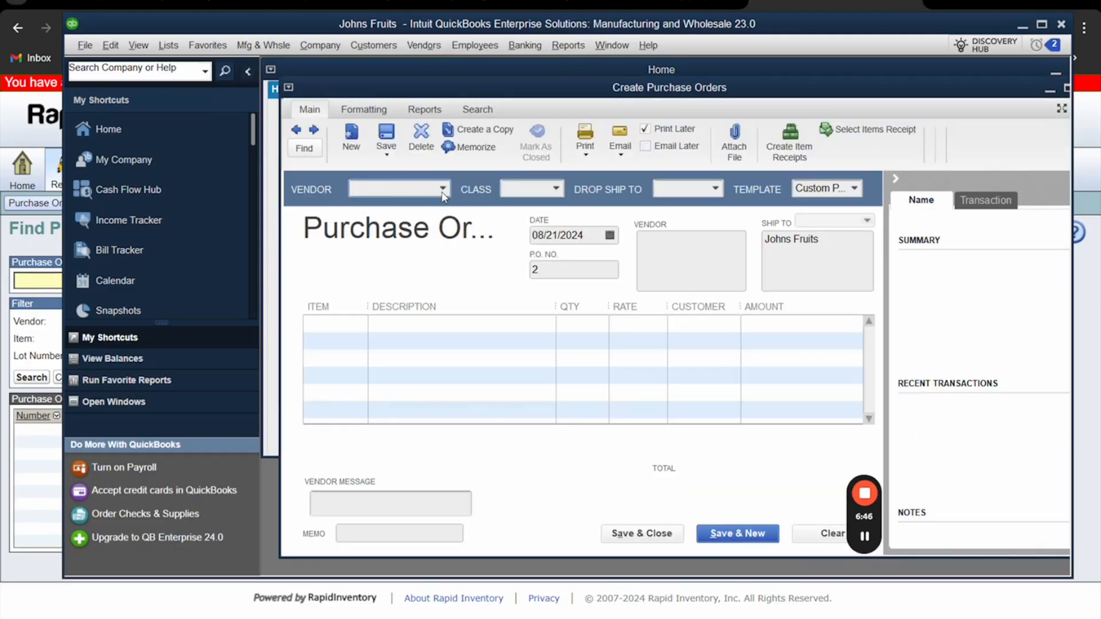
Step: Fill in the purchase order for Fruit Vendor with a quantity of 200 of the ORANGE item, and save and close it
click(442, 188)
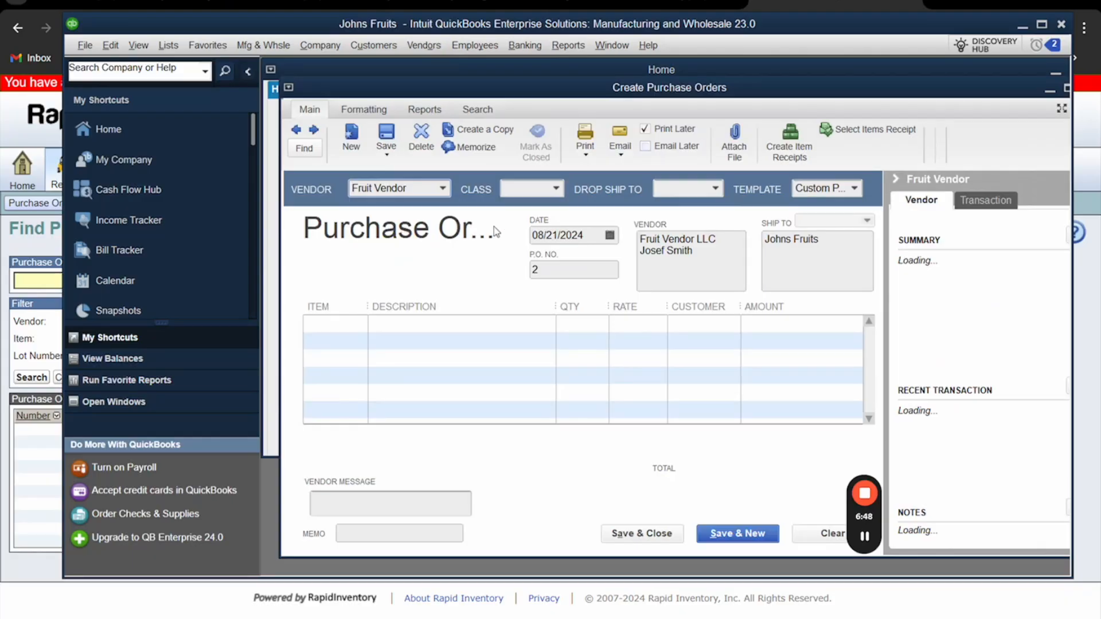
click(337, 326)
click(361, 324)
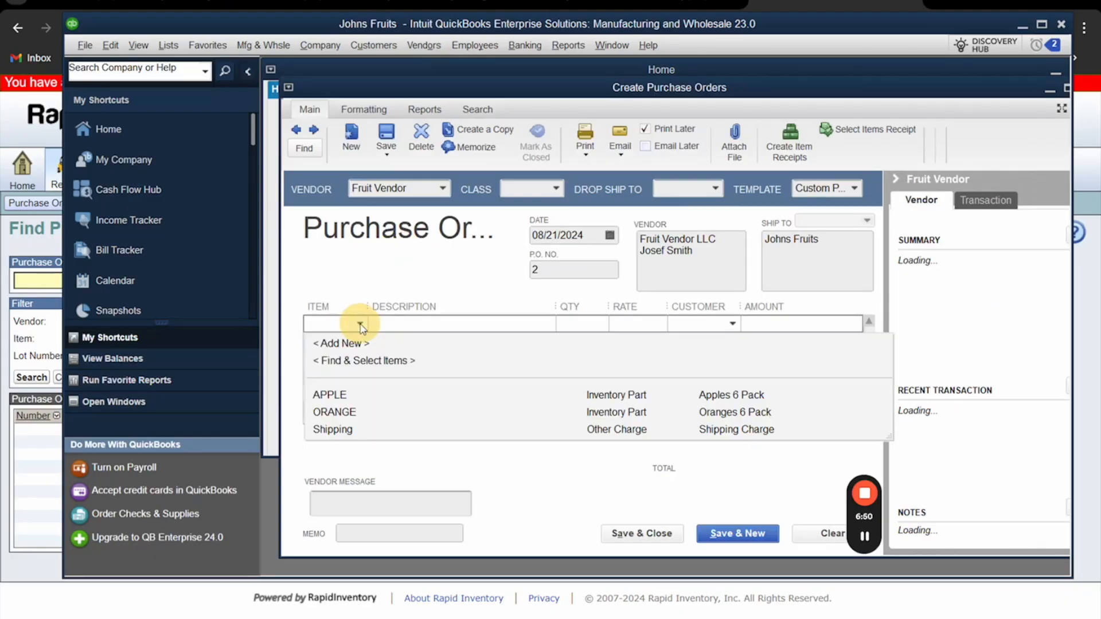
click(357, 415)
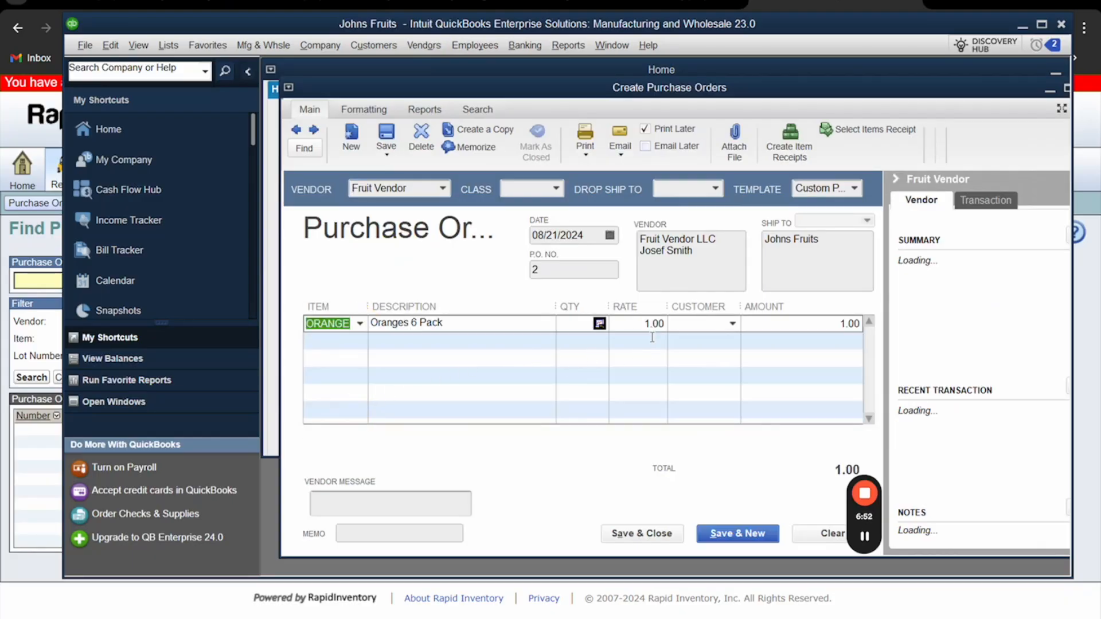
click(578, 325)
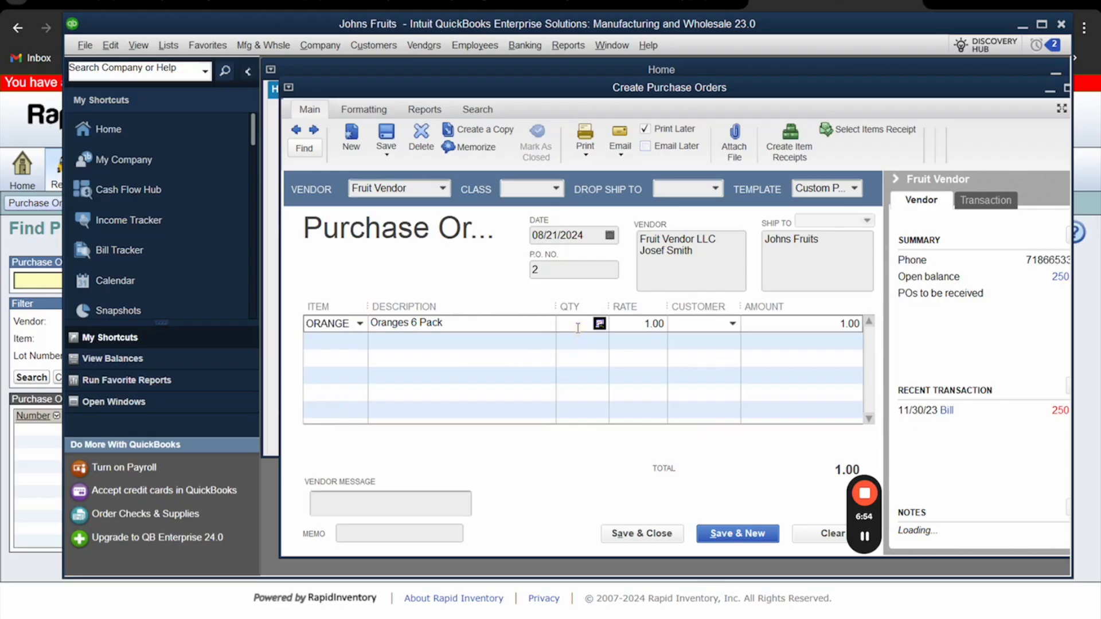
text(200)
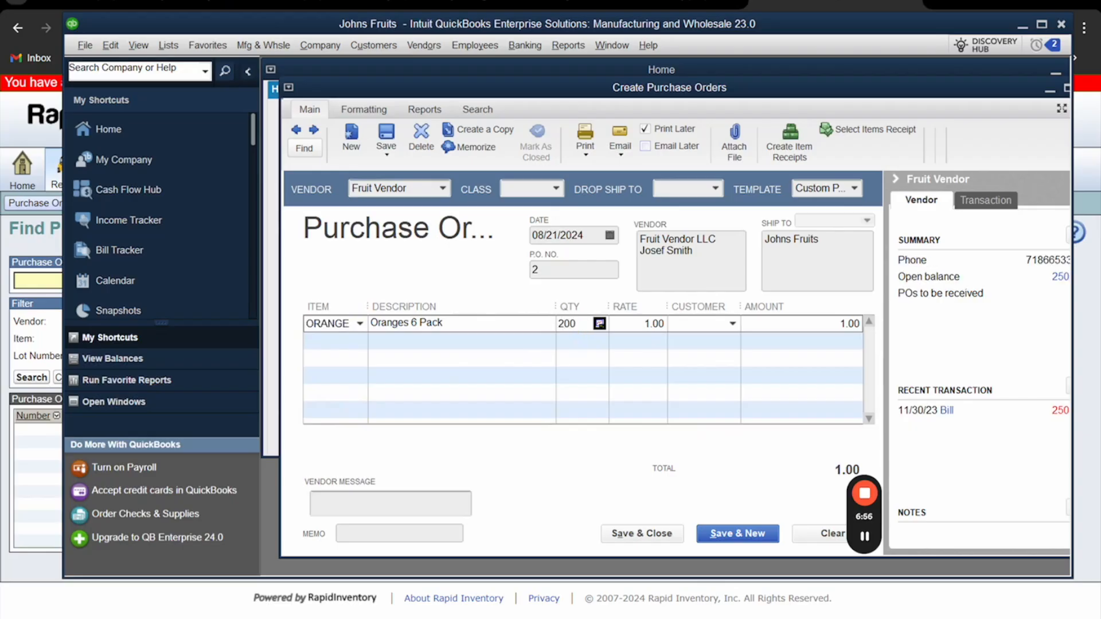
click(642, 534)
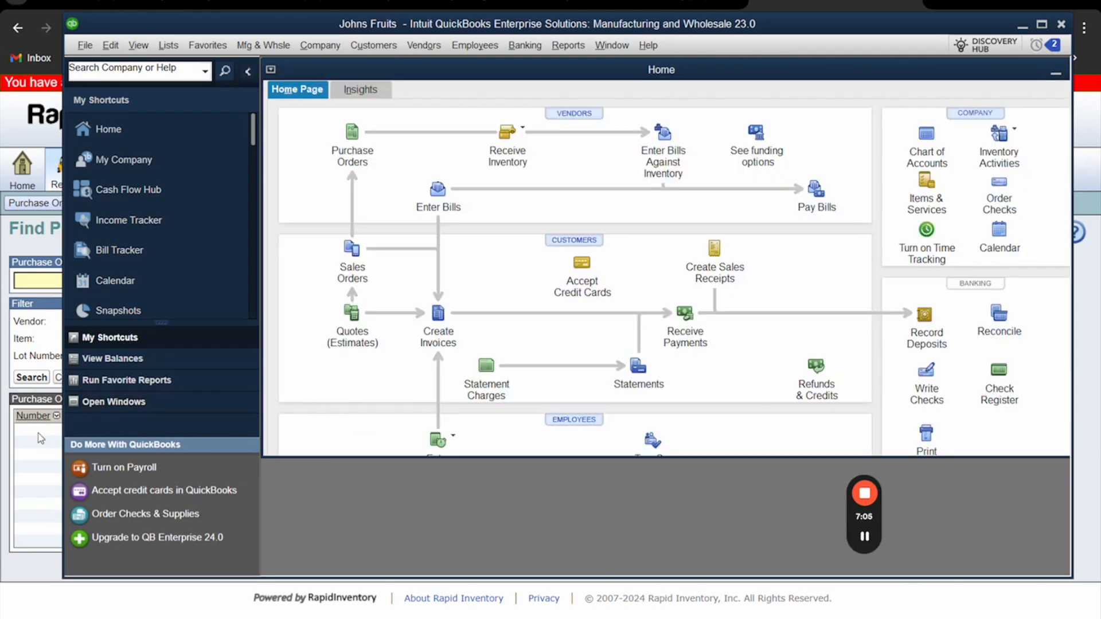
Step: Return to Rapid Inventory and check the active purchase orders from the home page
click(40, 439)
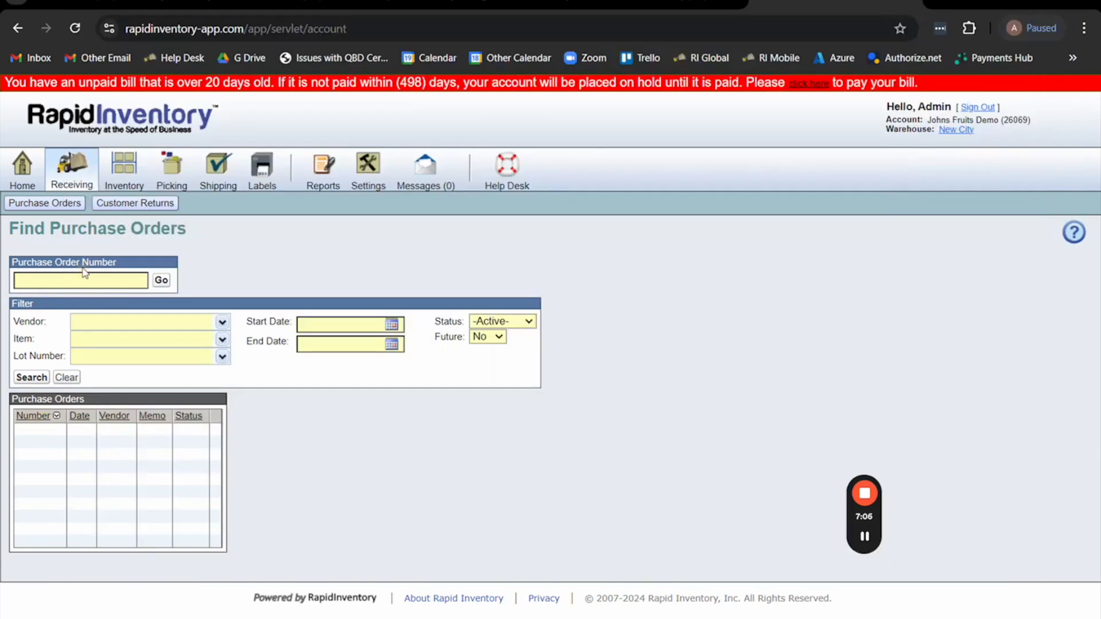
click(26, 172)
click(100, 260)
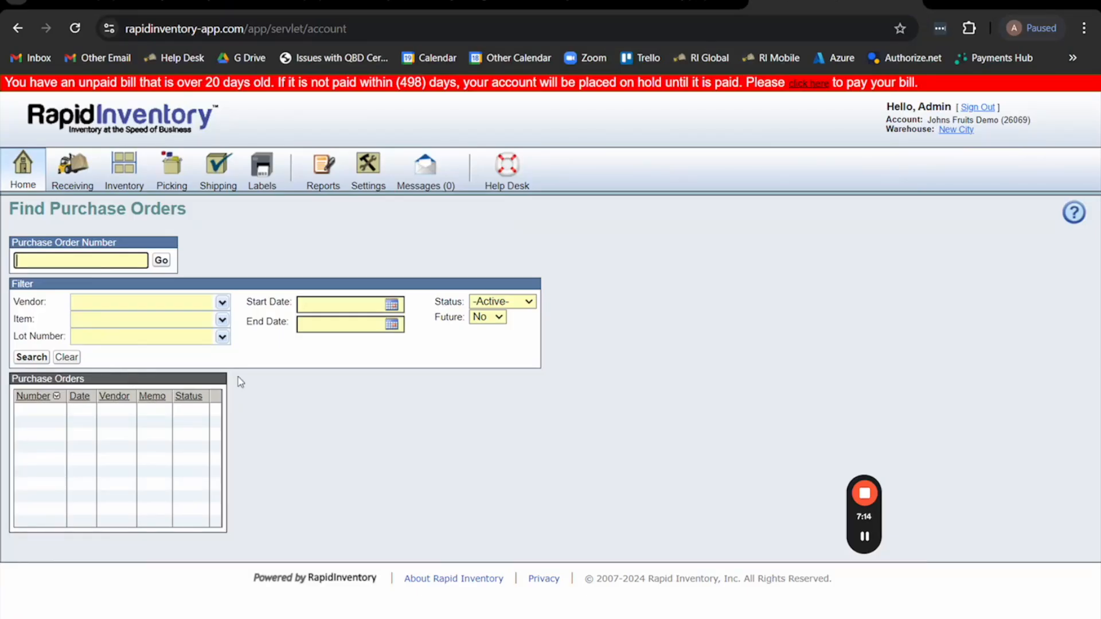
Step: Switch to QuickBooks Web Connector and run an update of the Rapid Inventory application to sync the purchase order
mouse_move(745, 618)
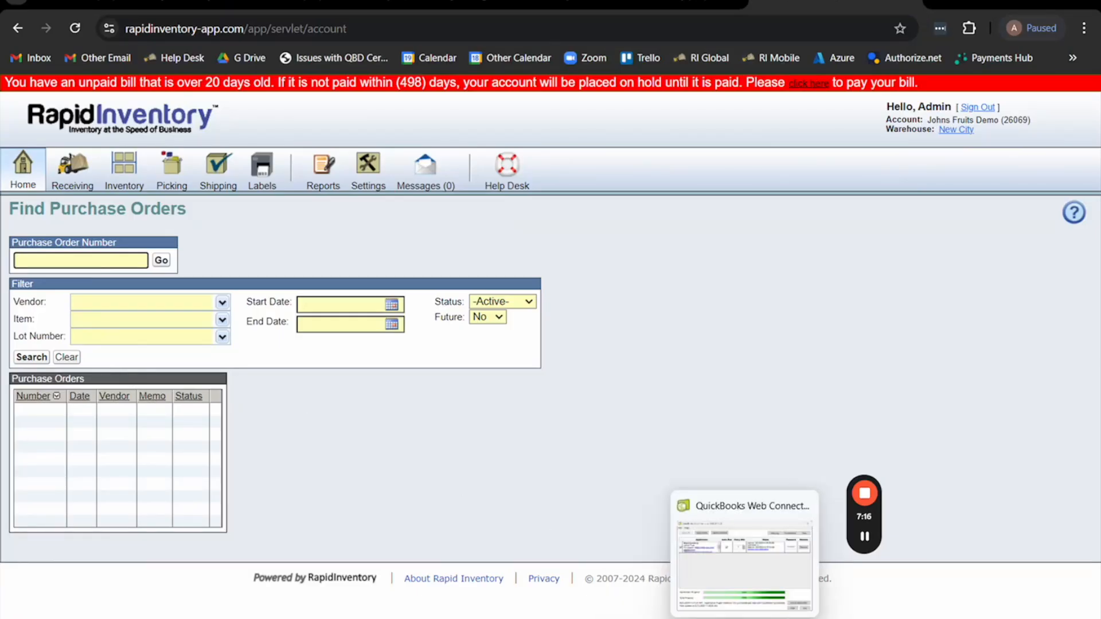
click(720, 614)
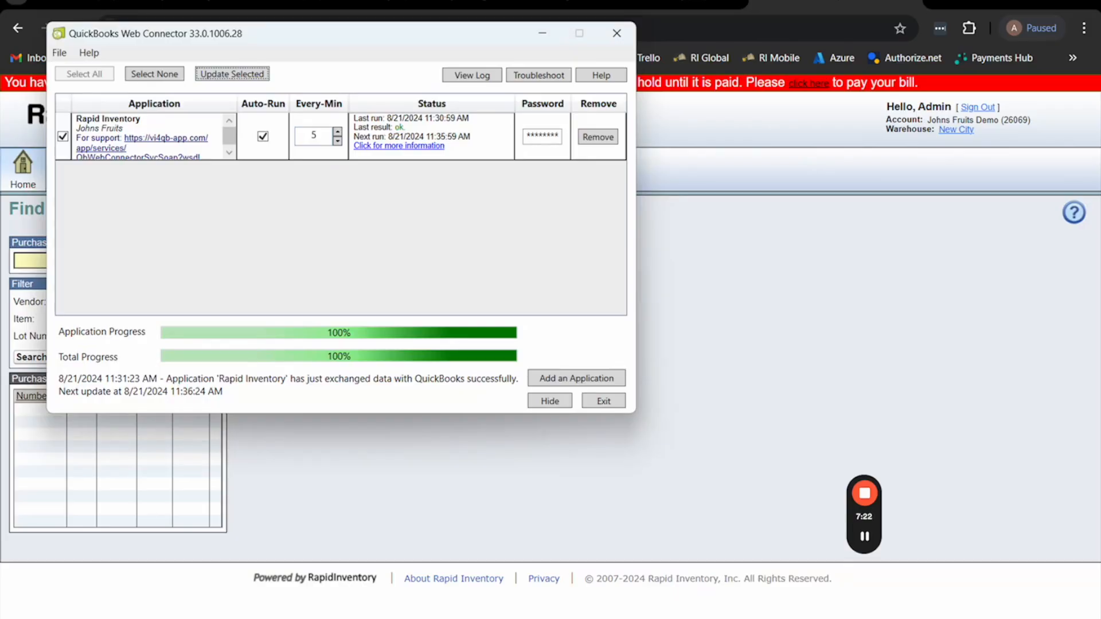
click(238, 78)
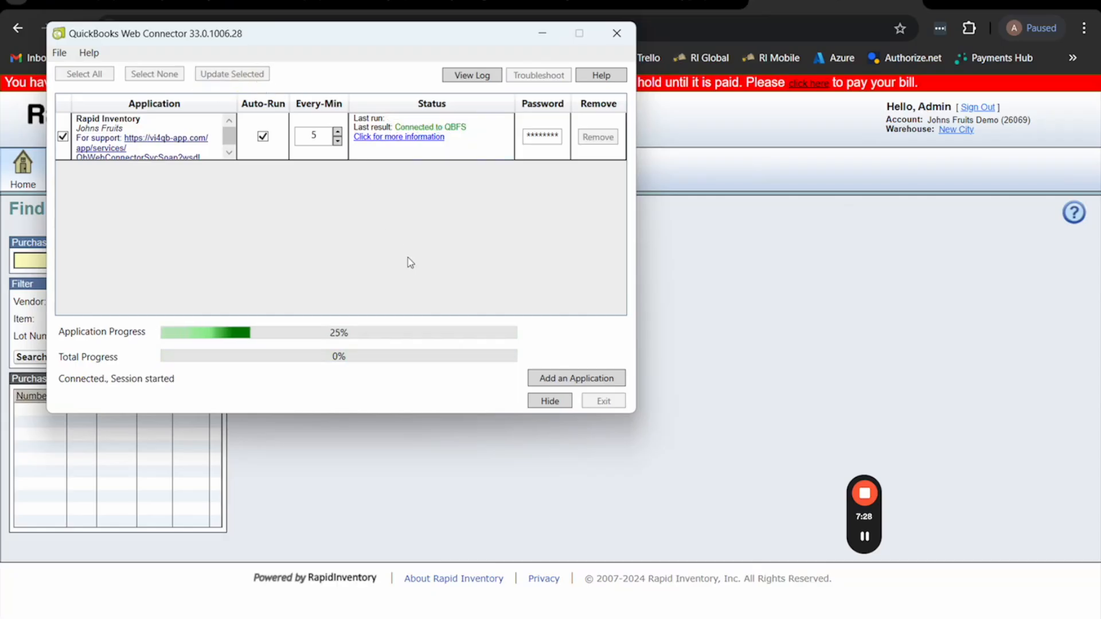
mouse_move(861, 542)
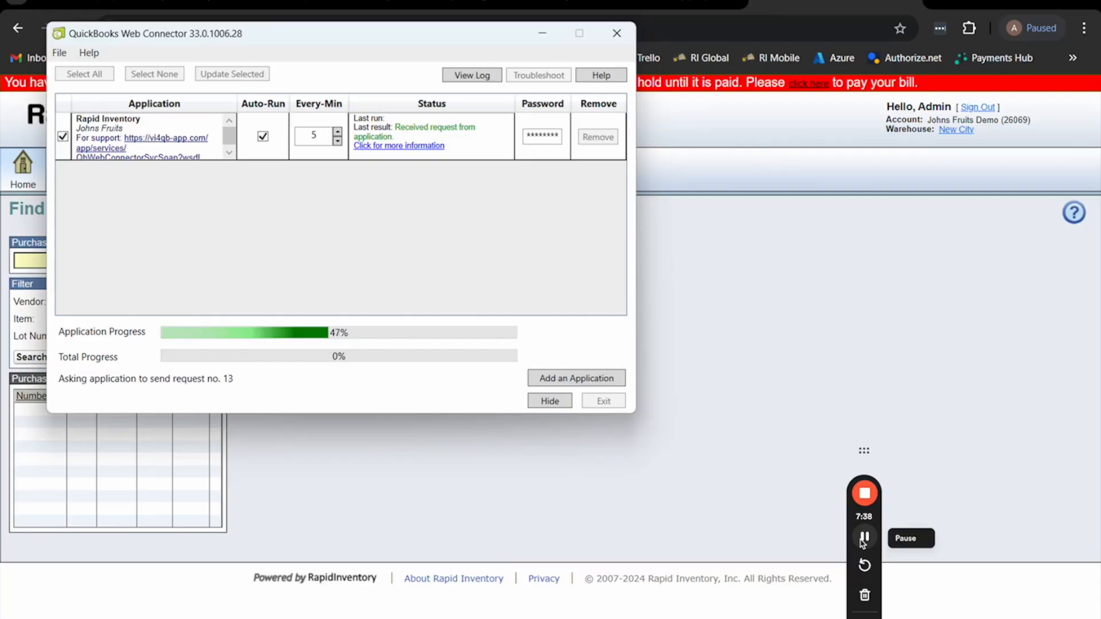
click(398, 253)
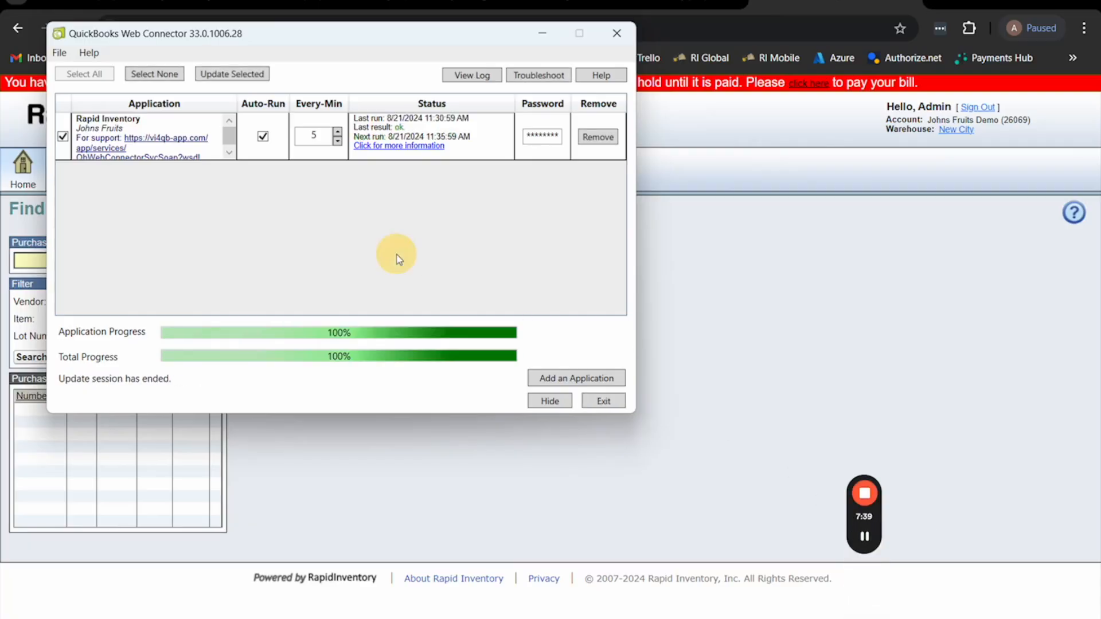
Step: Return to Rapid Inventory's purchase order receiving, open the Fruit Vendor order and examine its ordered quantity
click(734, 225)
click(73, 30)
click(84, 170)
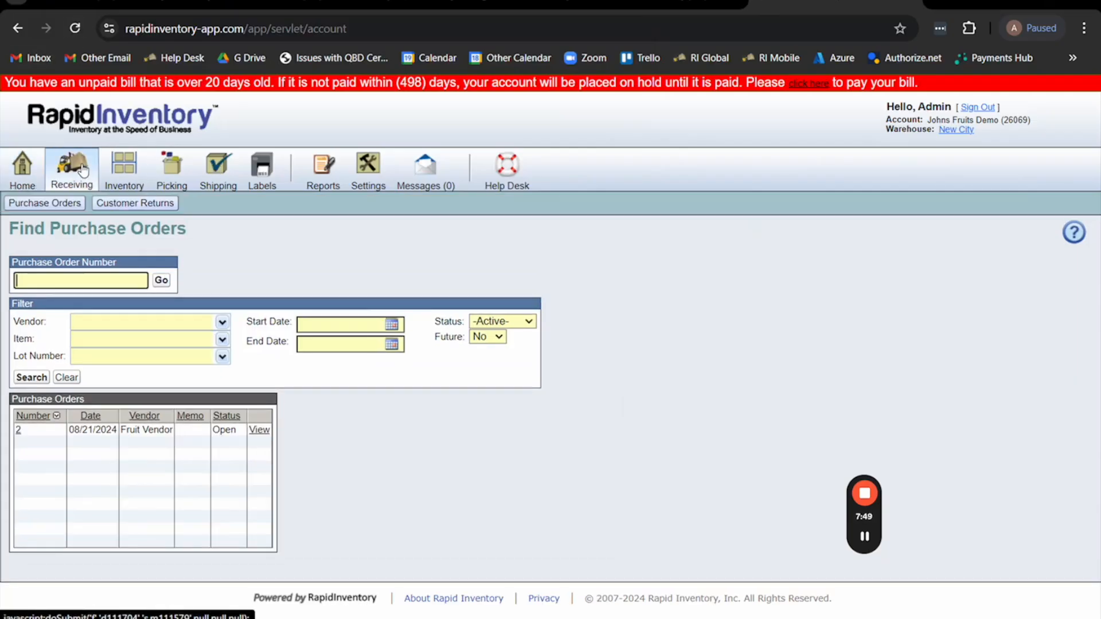
click(17, 430)
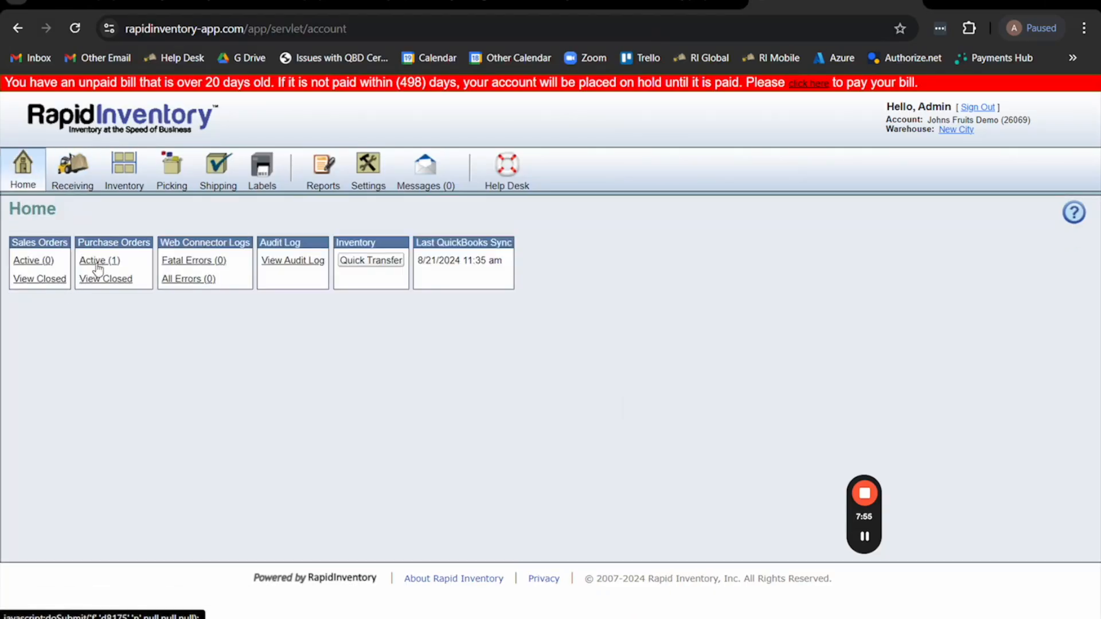
click(72, 175)
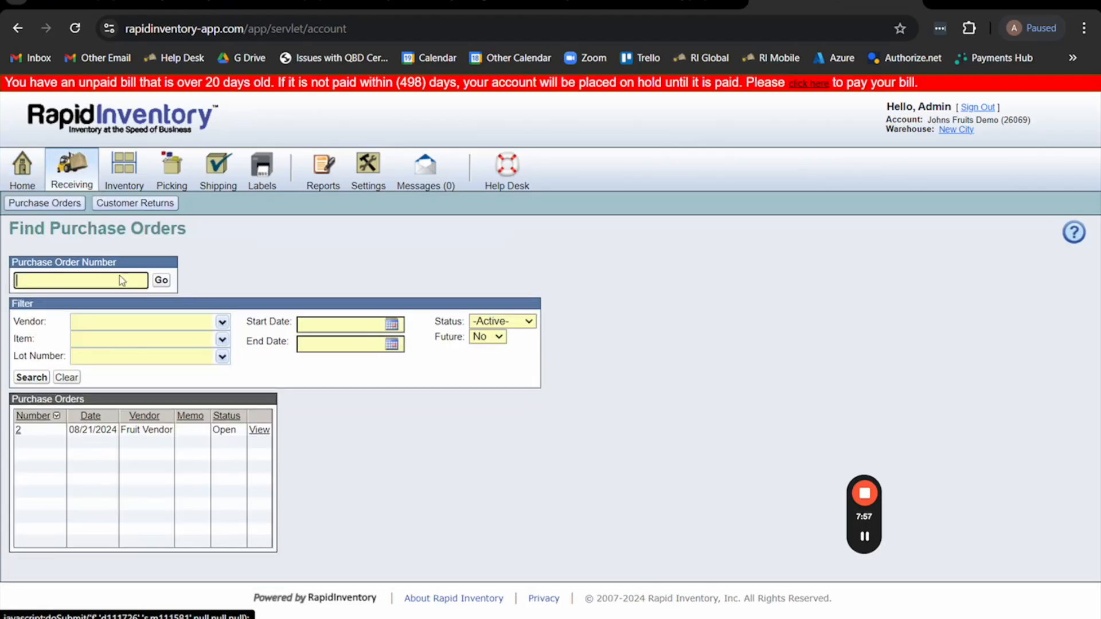
click(259, 431)
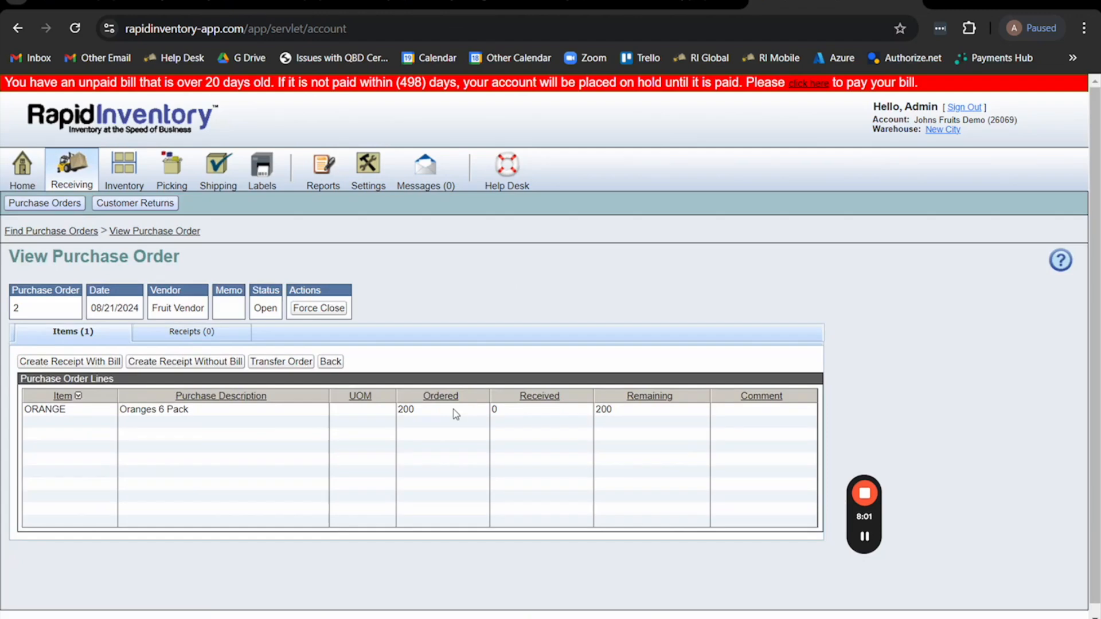
double_click(404, 409)
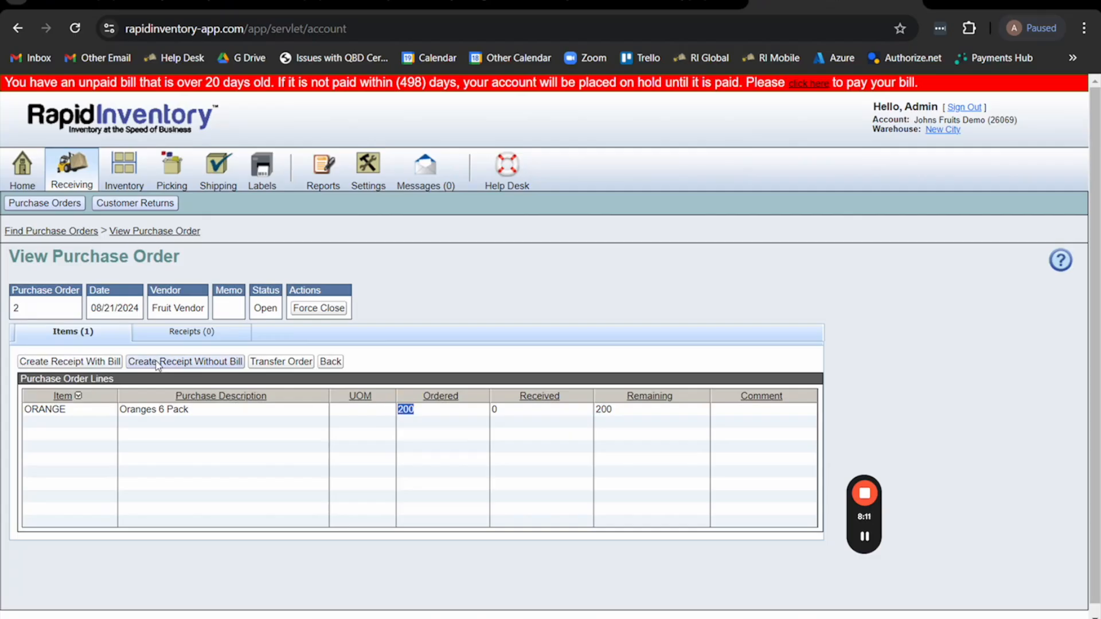
Step: Create a receipt with bill for the purchase order and change the receive location of all lines to A2
click(96, 361)
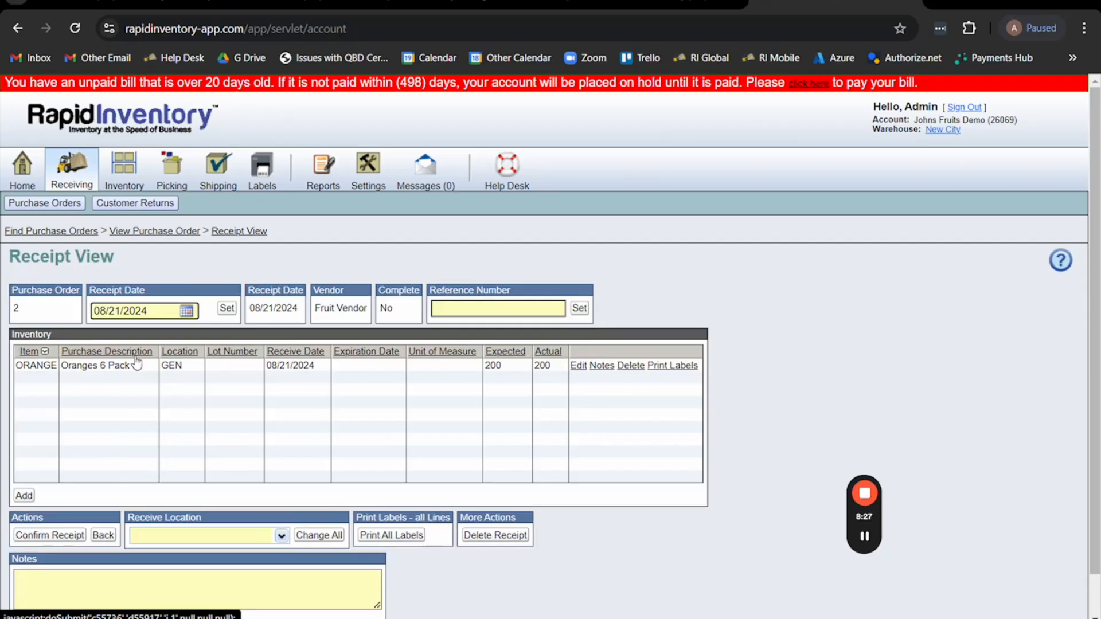
click(169, 368)
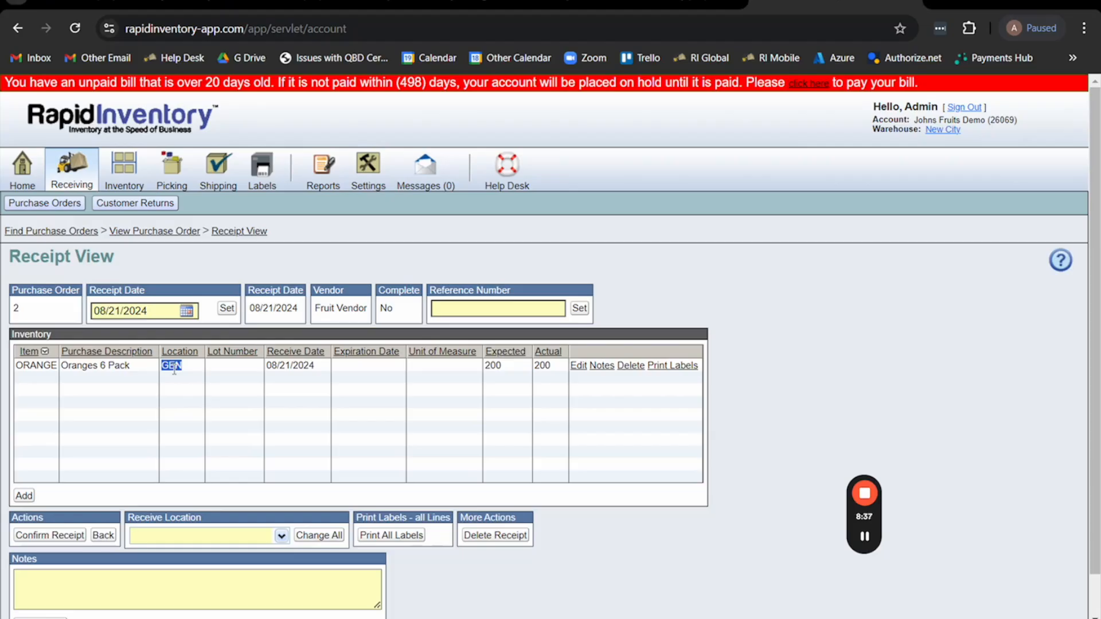
click(219, 540)
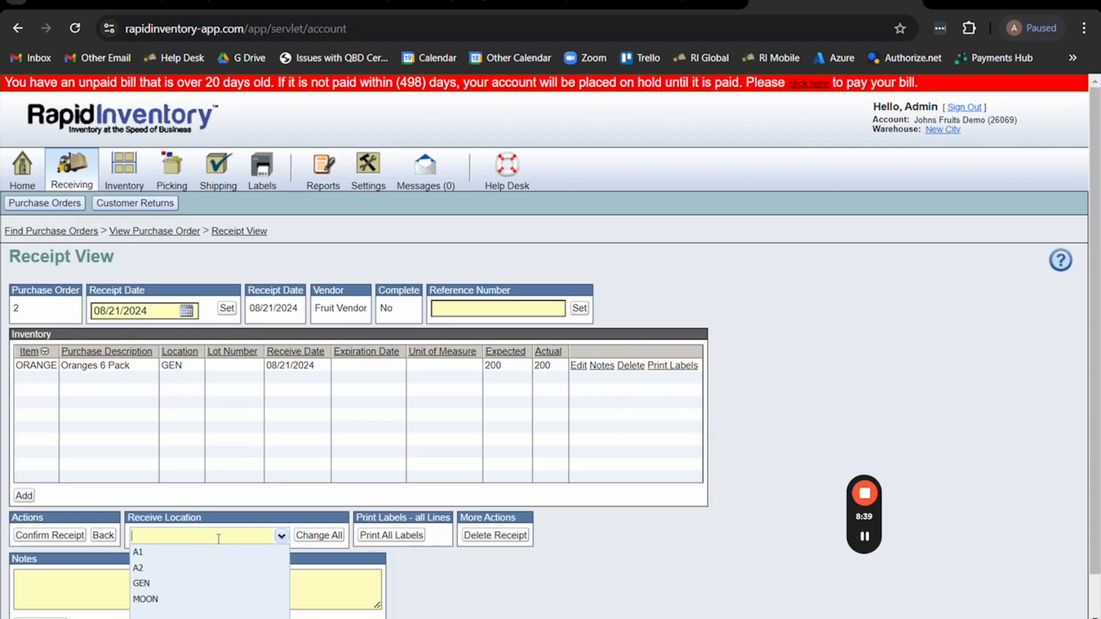
click(209, 566)
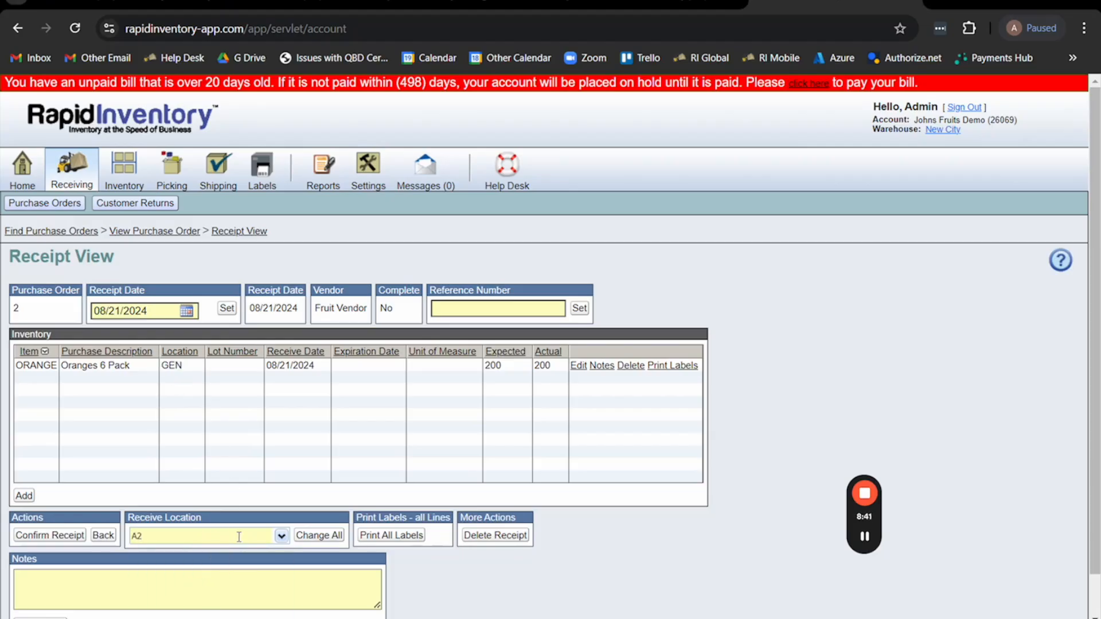
click(309, 535)
Step: Set the receipt's reference number to ABC-2 and confirm the receipt
click(467, 308)
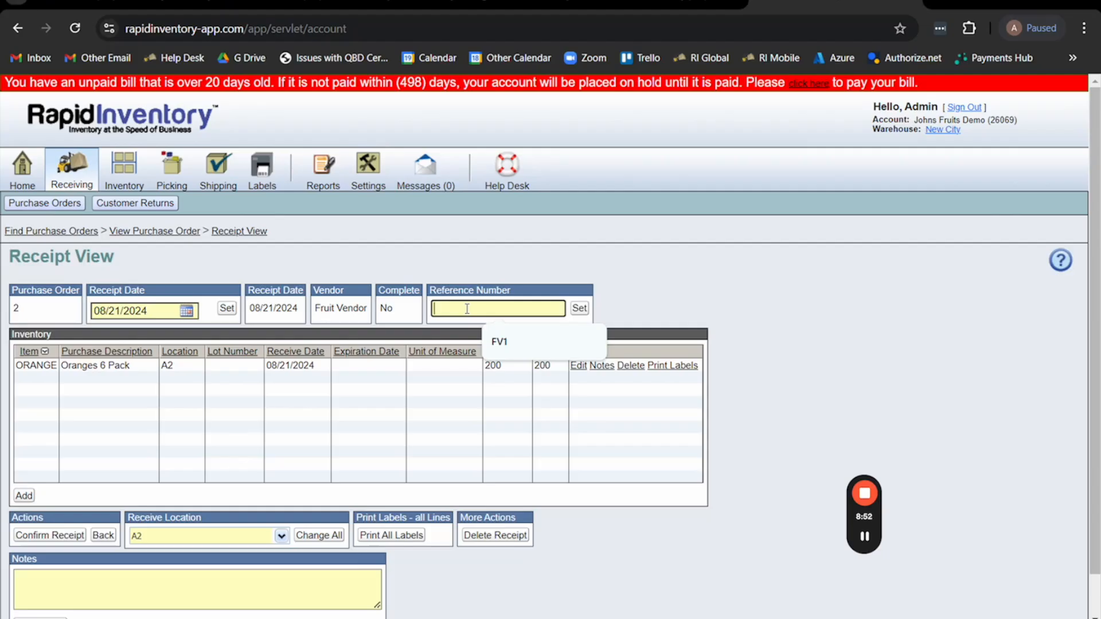
text(ABC-2)
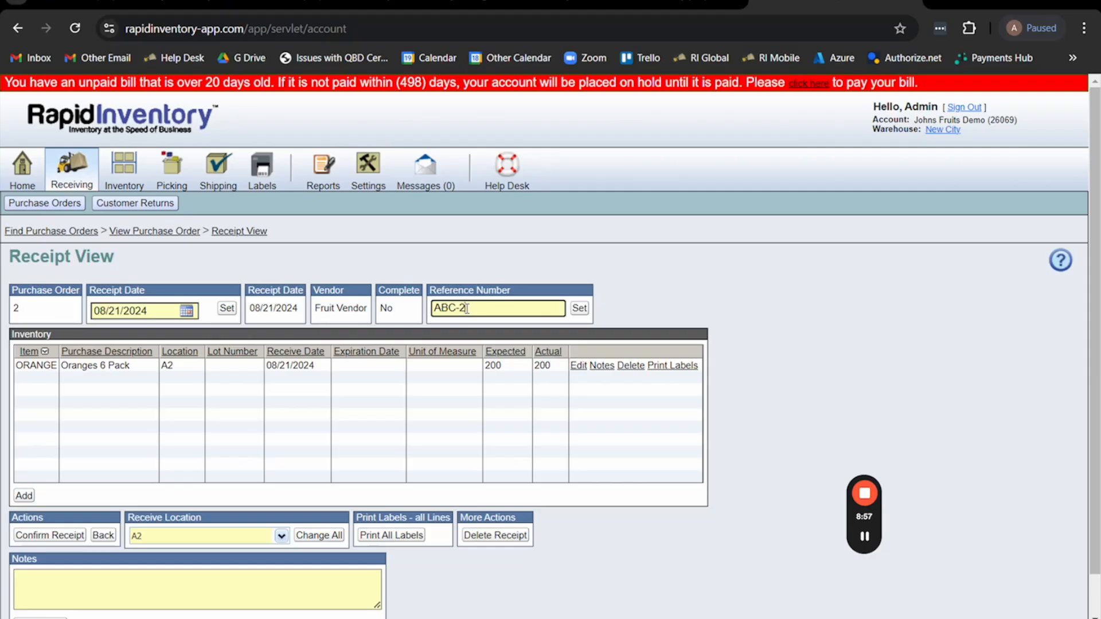
click(579, 308)
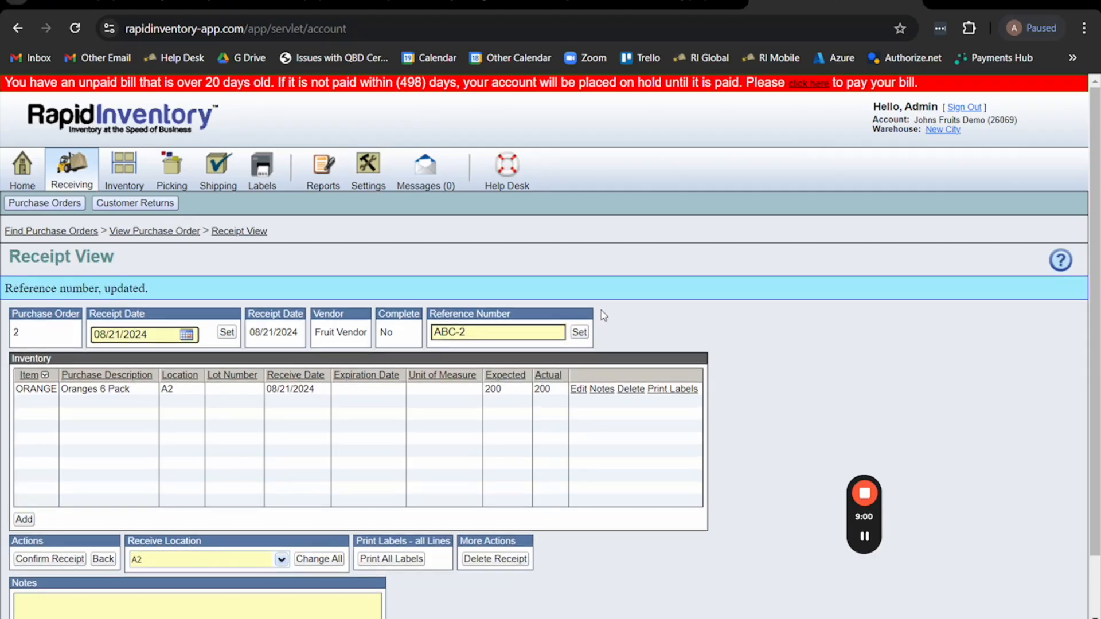
click(73, 559)
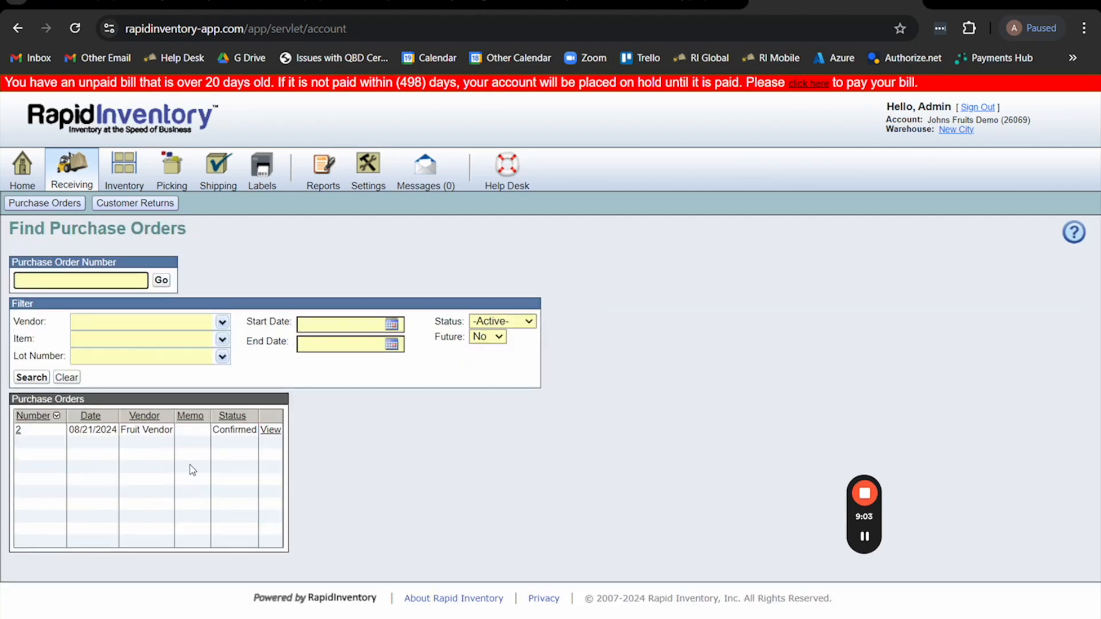
Step: Check the confirmed purchase order's receipts, and switch to QuickBooks to examine the matching order and its 08/21/24 bill
click(270, 431)
click(208, 337)
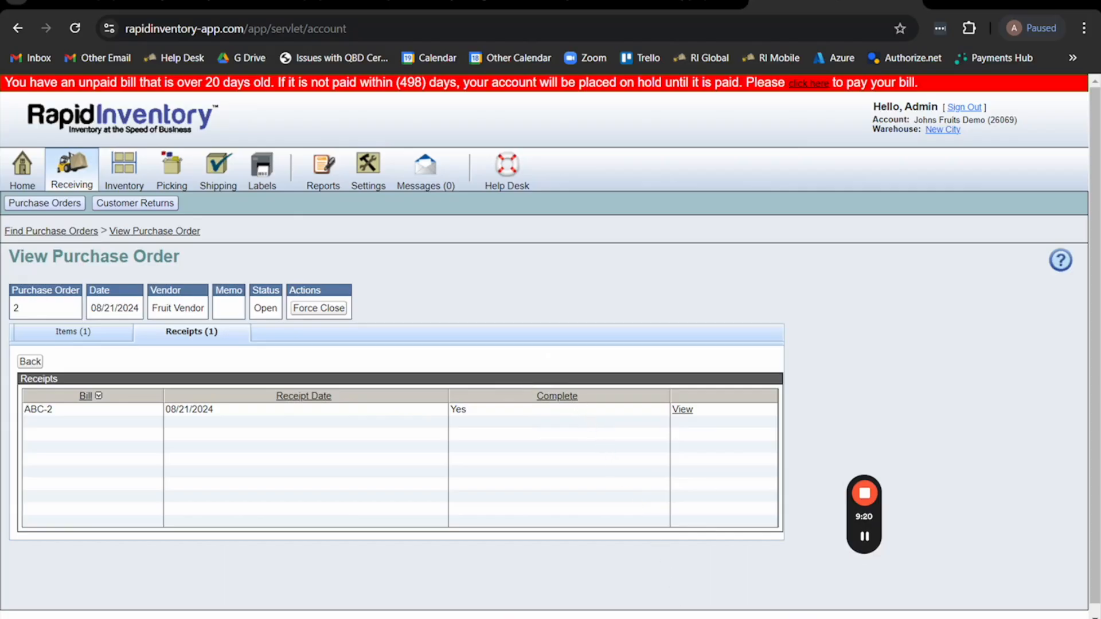
key(alt+Tab)
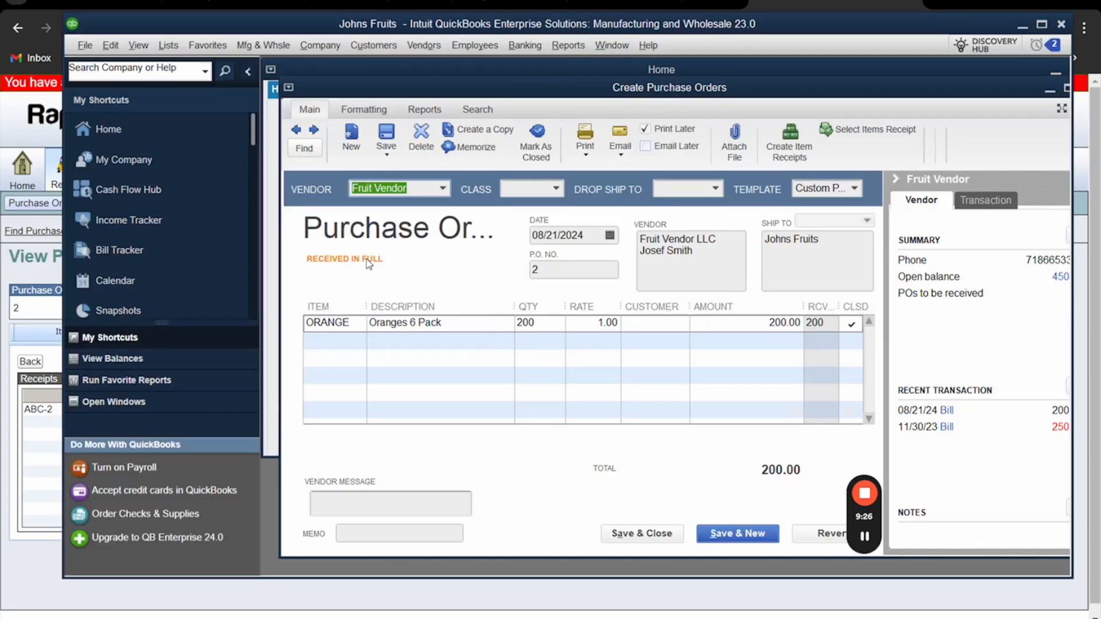
mouse_move(598, 73)
mouse_down()
mouse_move(564, 75)
mouse_move(595, 170)
mouse_move(604, 88)
mouse_move(550, 83)
mouse_move(583, 74)
mouse_up()
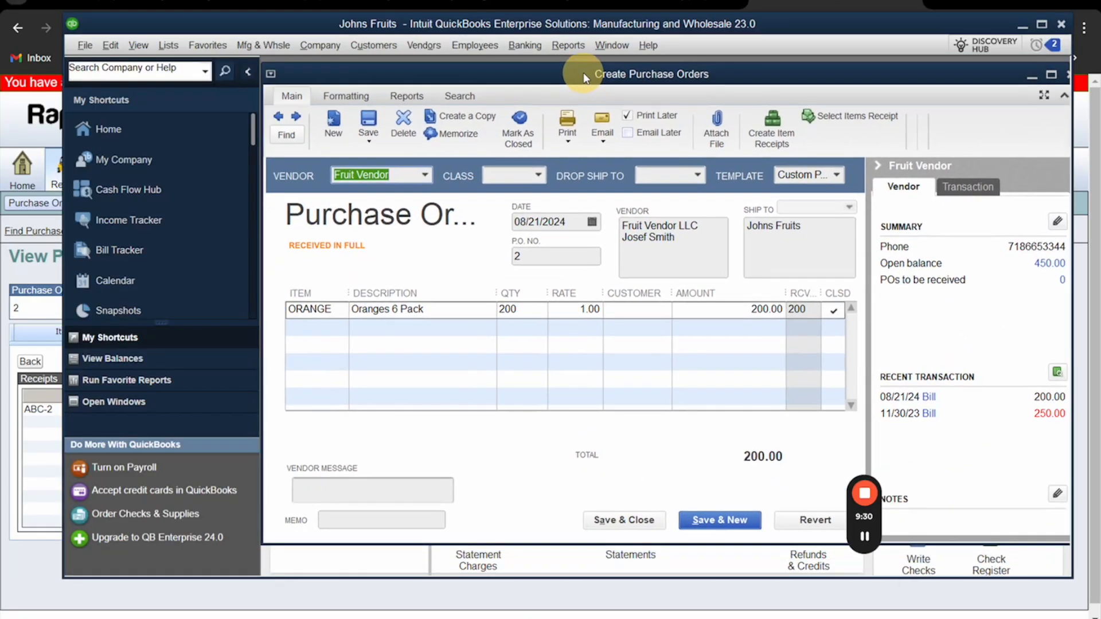
click(929, 398)
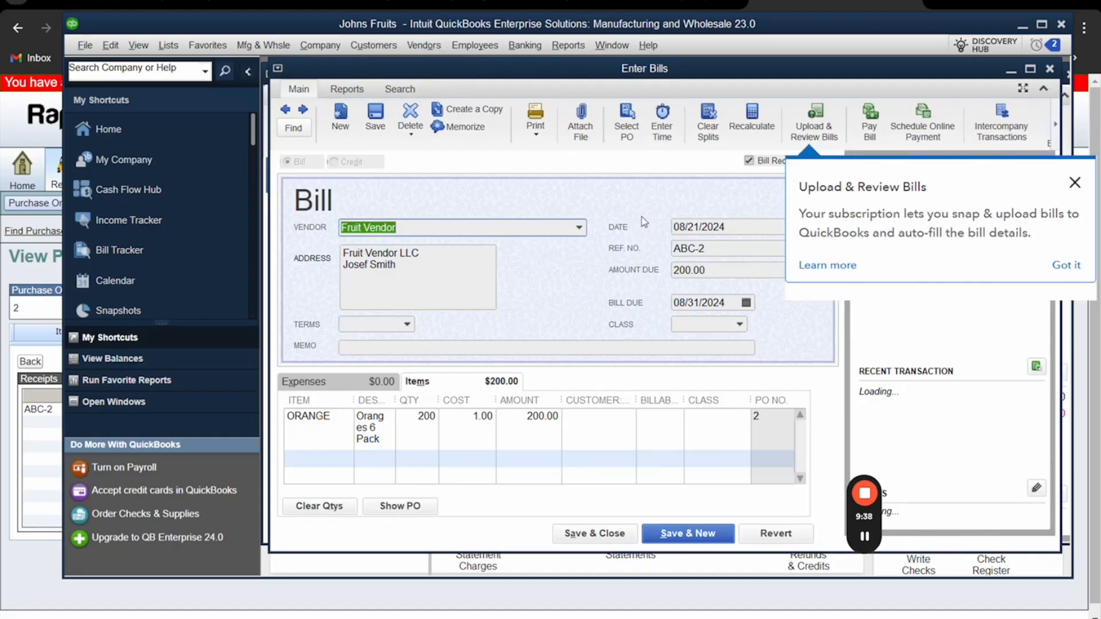
click(1073, 184)
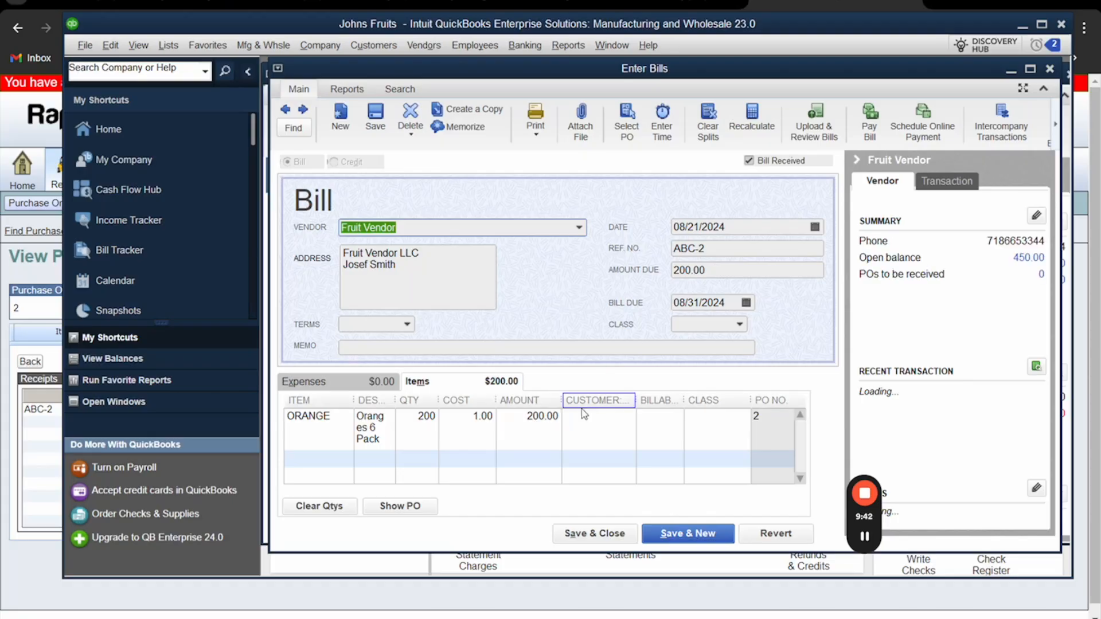
Step: Check the bill's reference number, open QuickBooks' item list, enlarge it and examine the total quantities of ORANGE and APPLE
drag(695, 251, 672, 249)
click(713, 251)
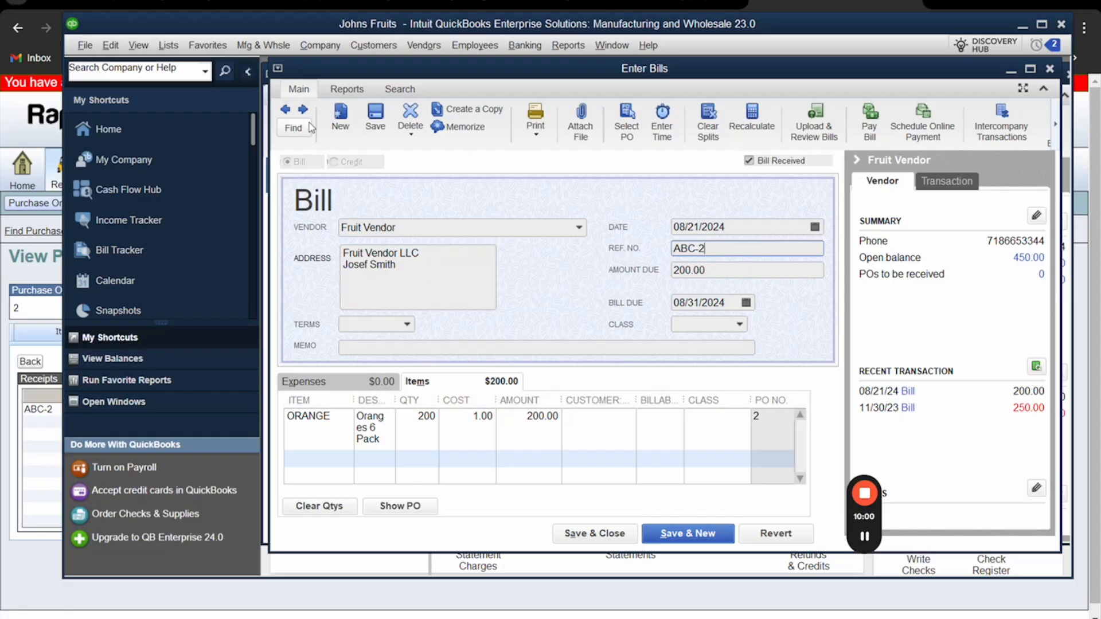
click(242, 46)
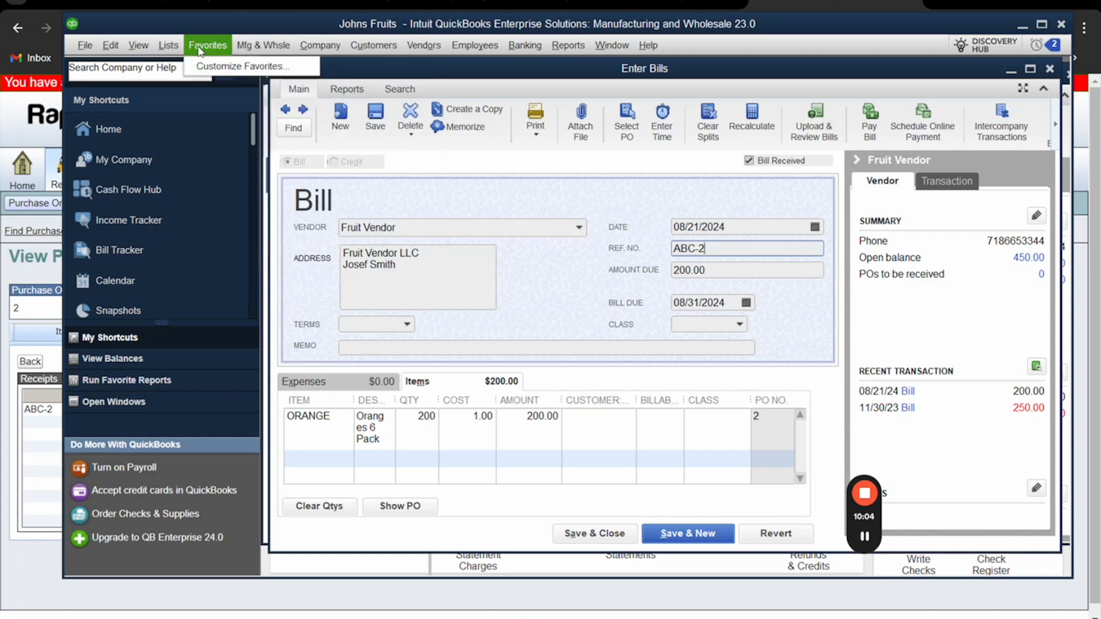
mouse_move(168, 45)
click(185, 83)
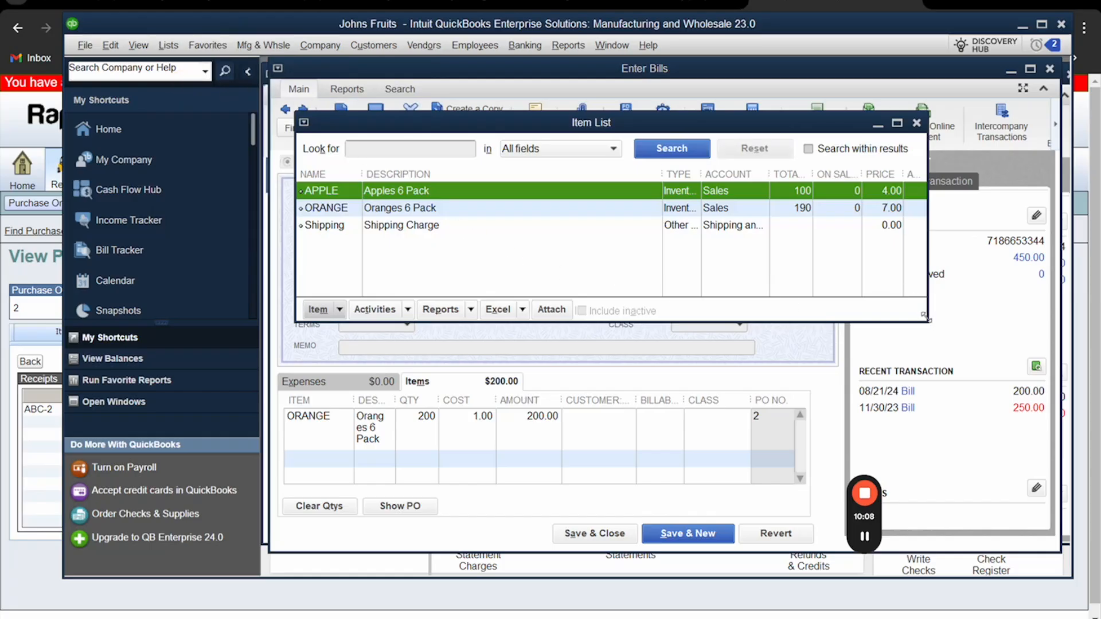
drag(925, 317, 965, 351)
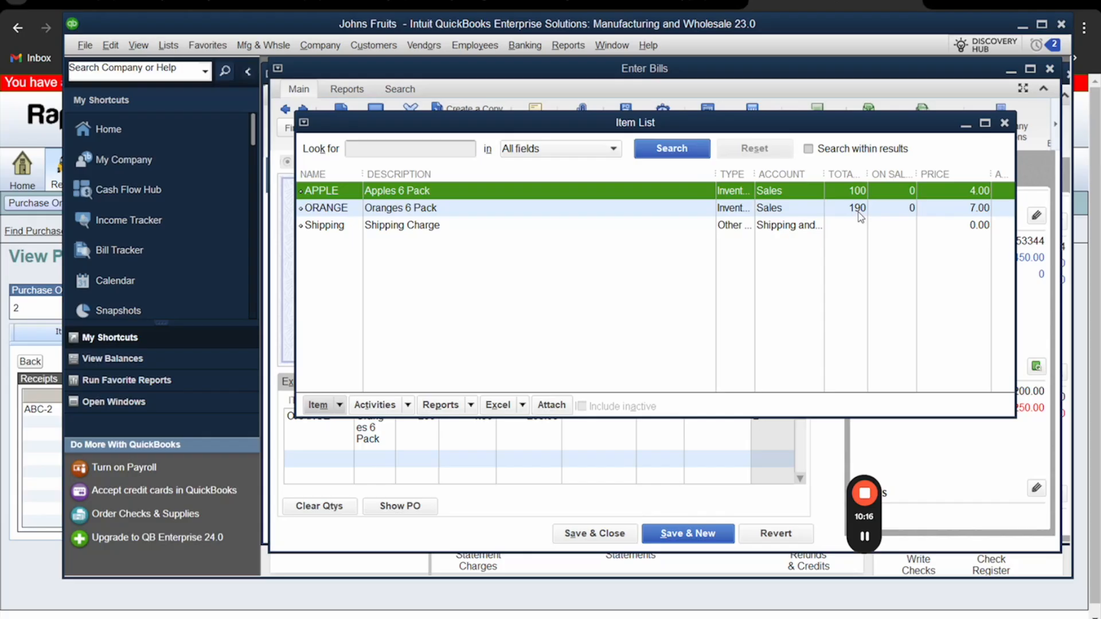
click(858, 209)
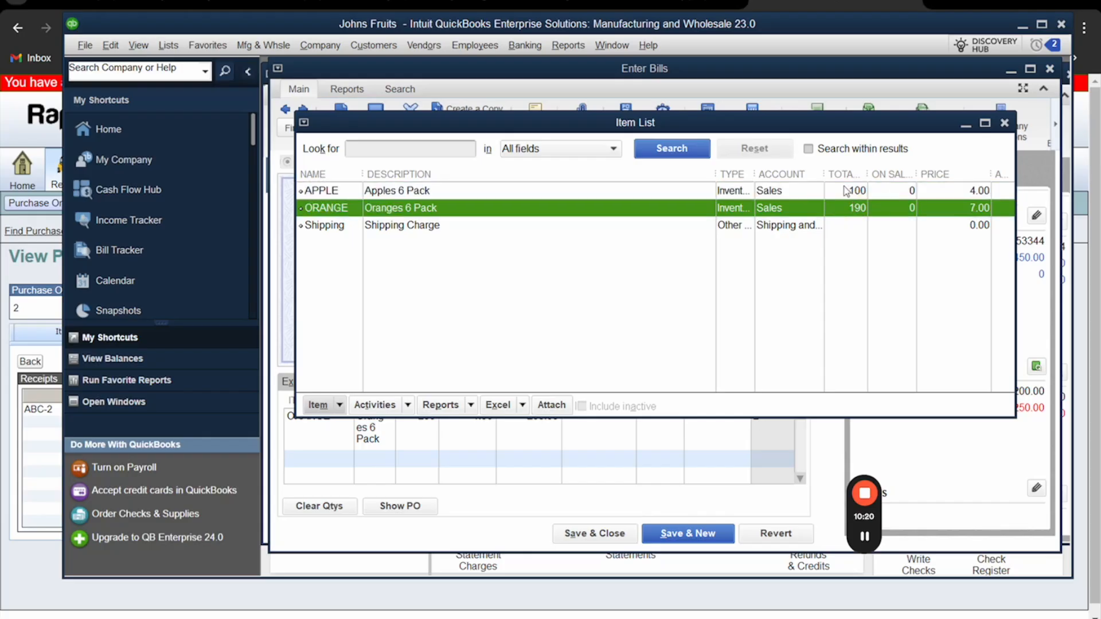
click(847, 193)
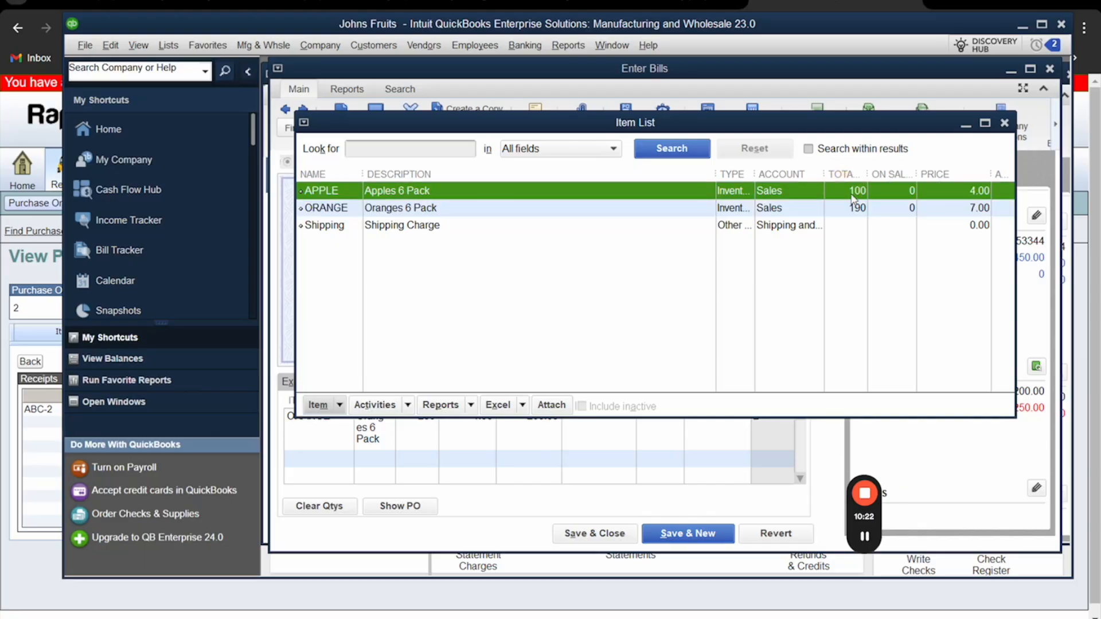
Step: Switch to Rapid Inventory and examine the ORANGE item's stock by location, including the FIFO date and on-hand quantity in A2
click(656, 504)
click(404, 509)
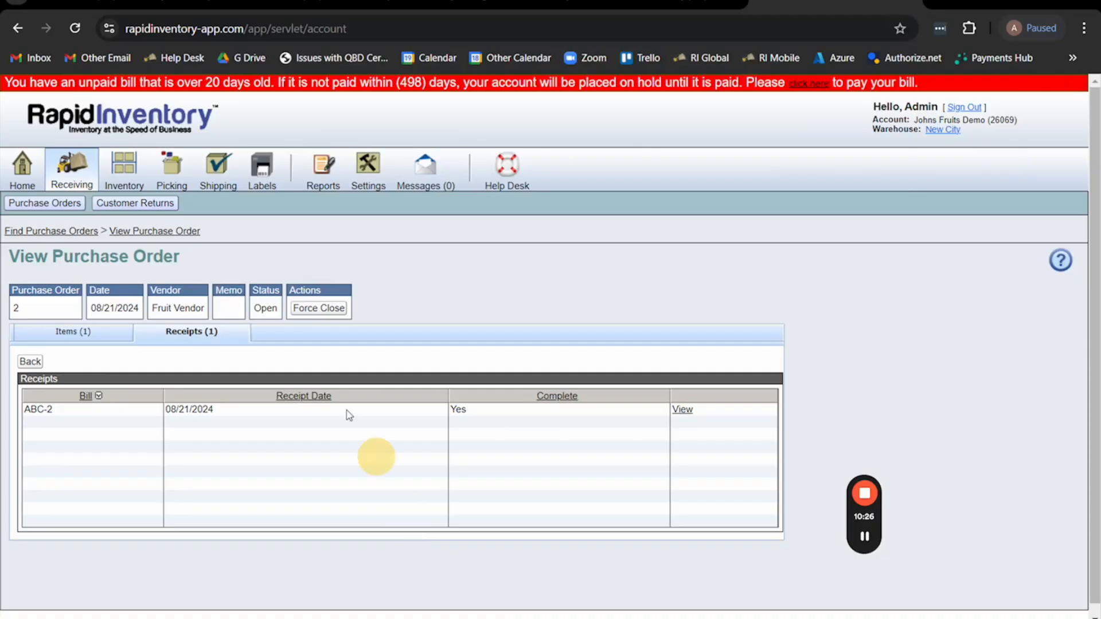
click(137, 168)
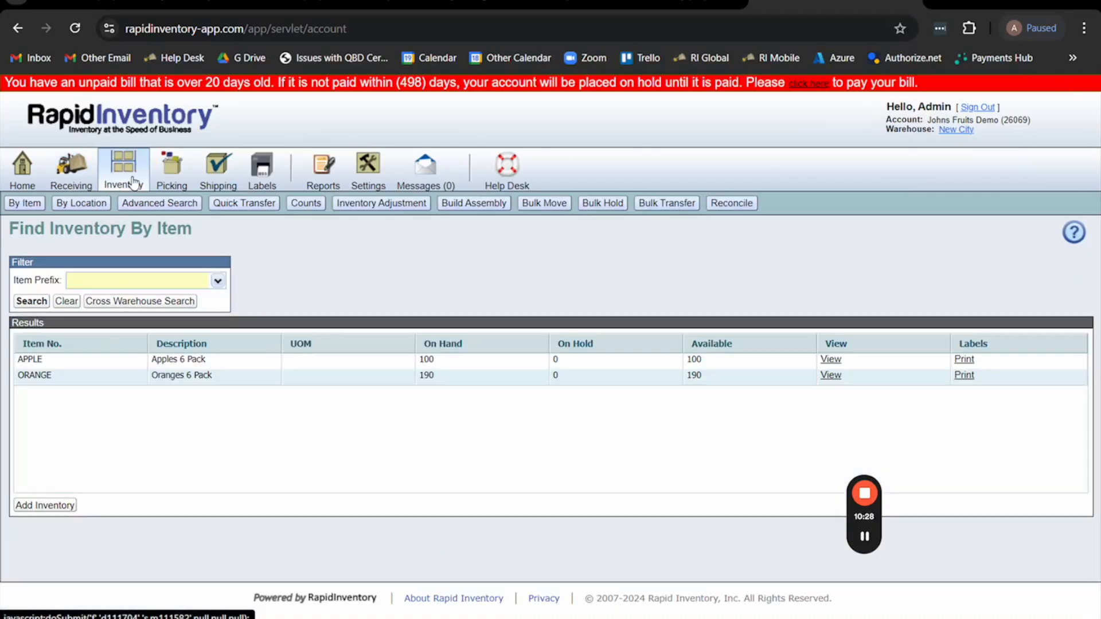
click(91, 204)
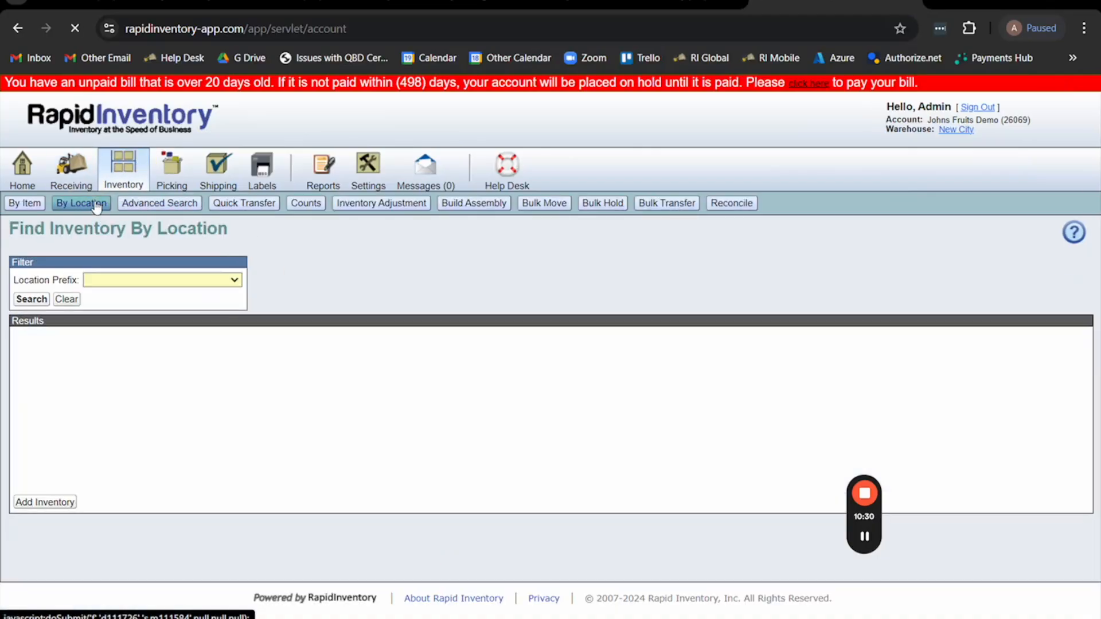
click(24, 203)
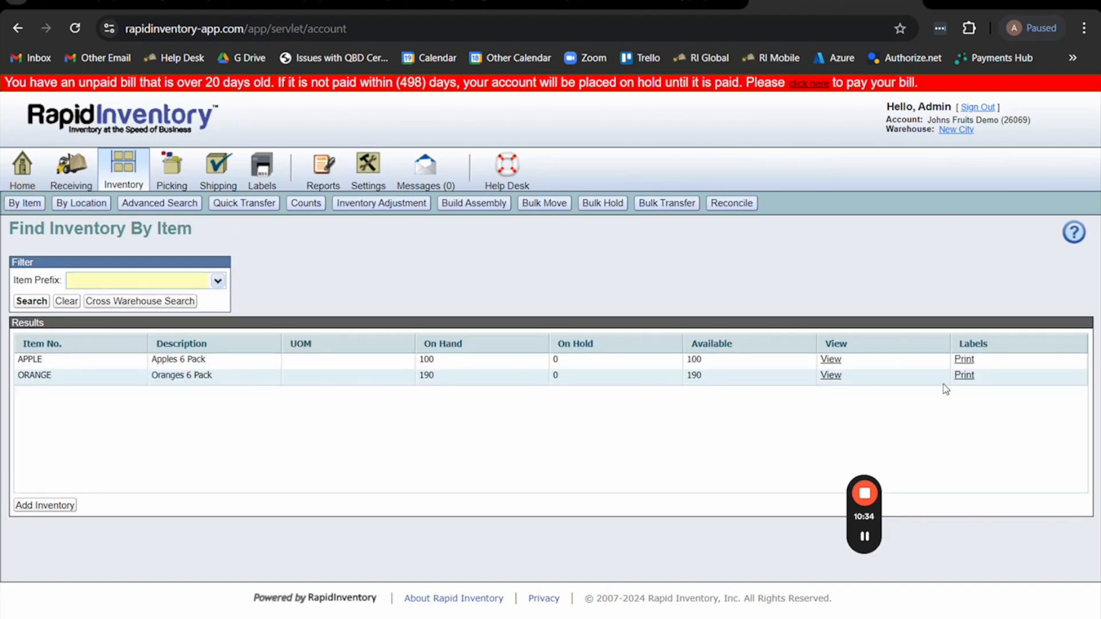
click(831, 377)
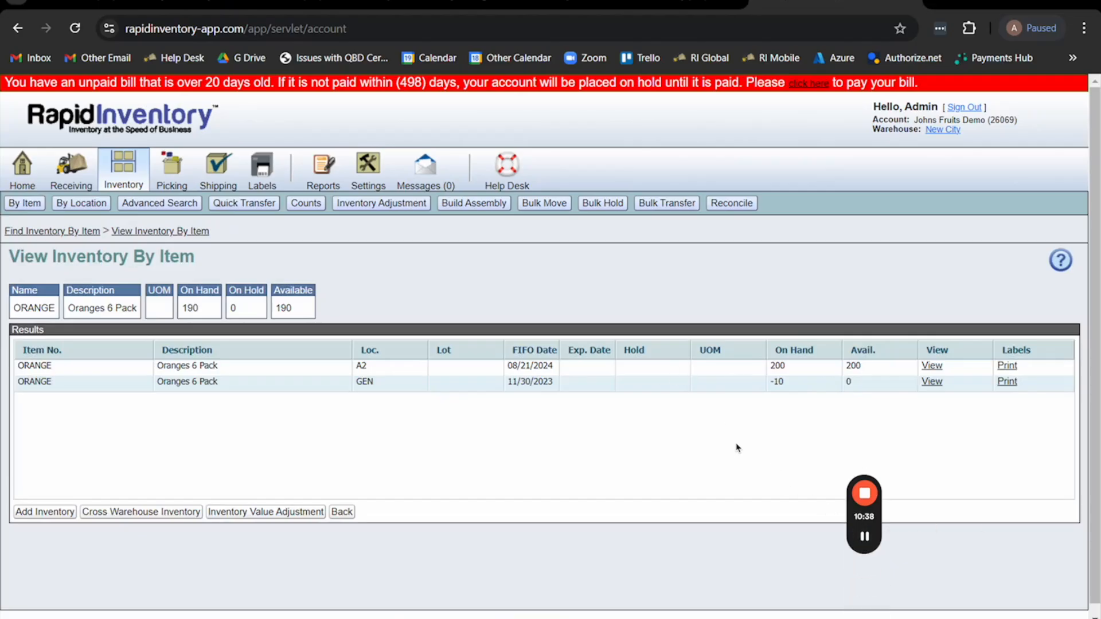
triple_click(519, 370)
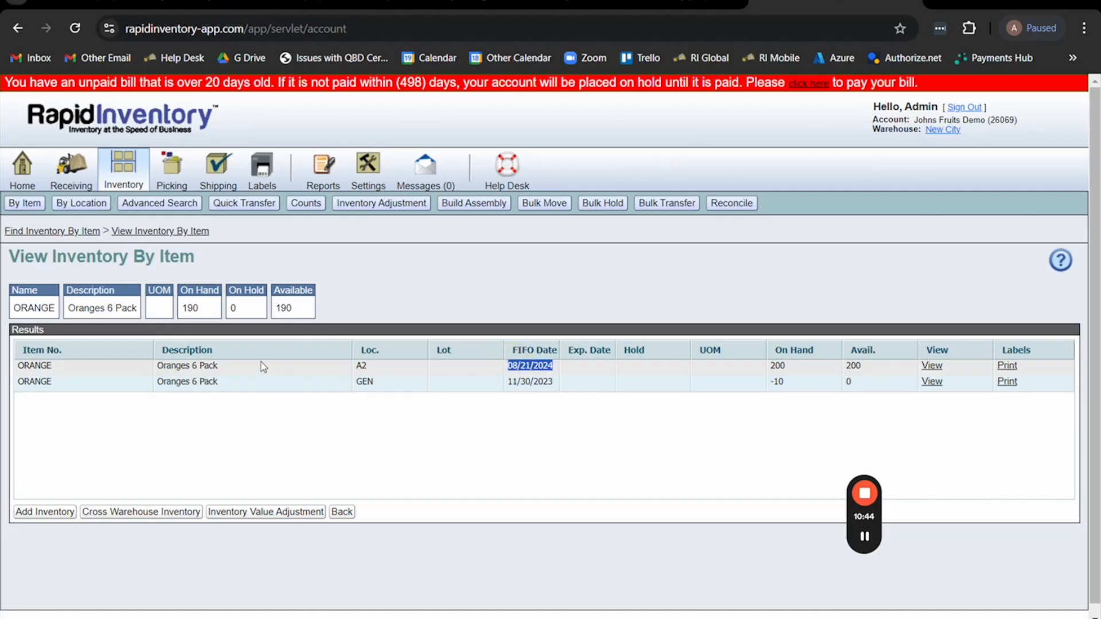
drag(360, 367, 367, 367)
double_click(777, 365)
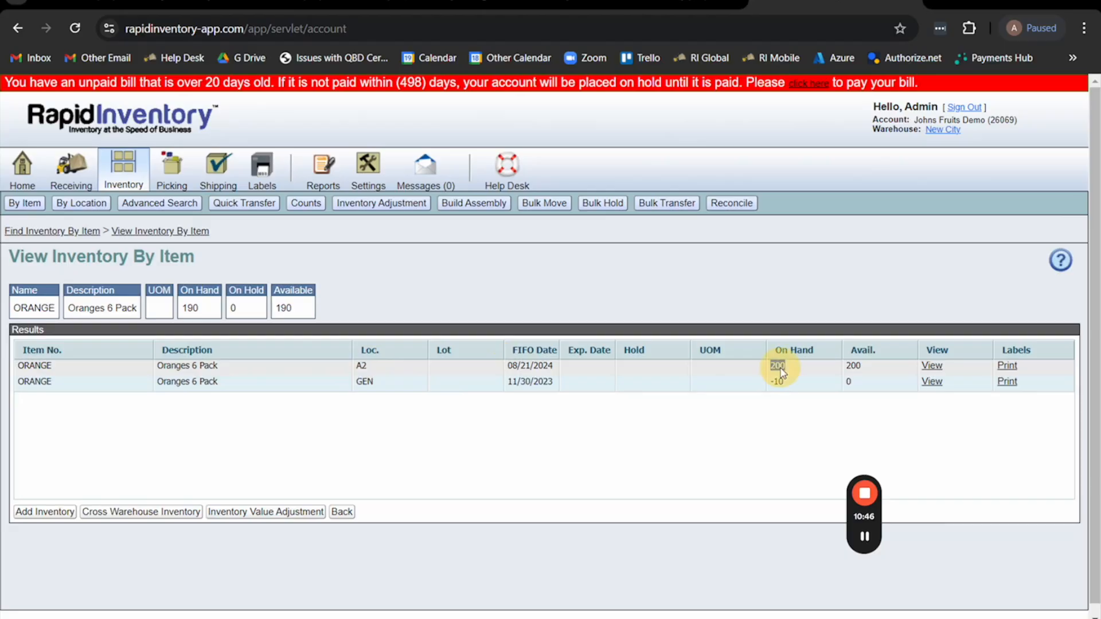
Step: Check Rapid Inventory's sales orders for picking, and switch to QuickBooks to start a sales order for Fruit Customer
click(164, 169)
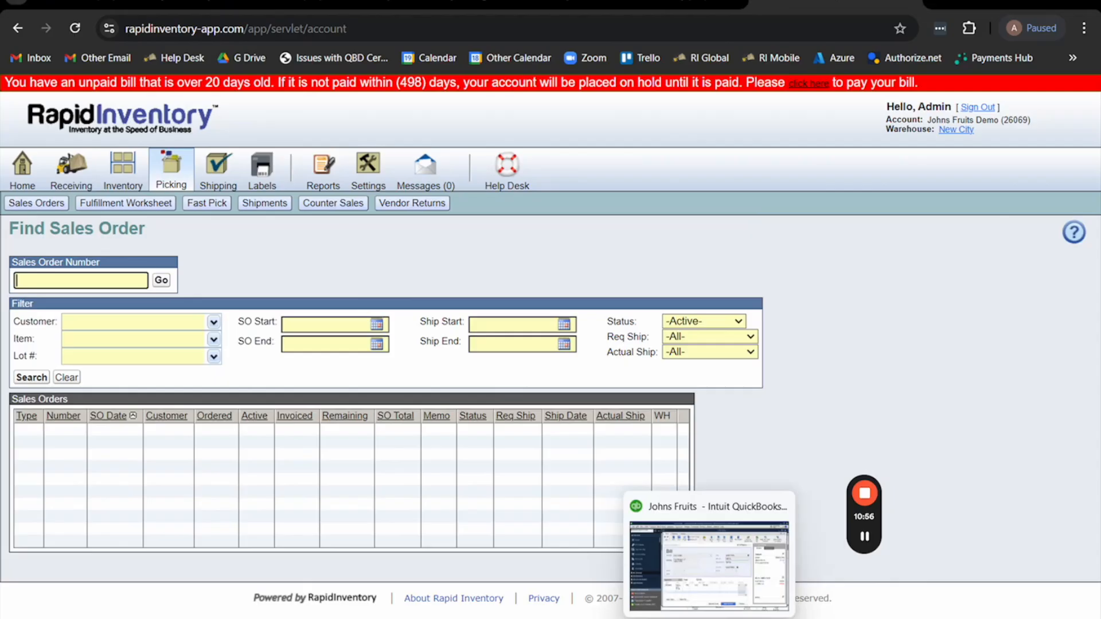
click(711, 550)
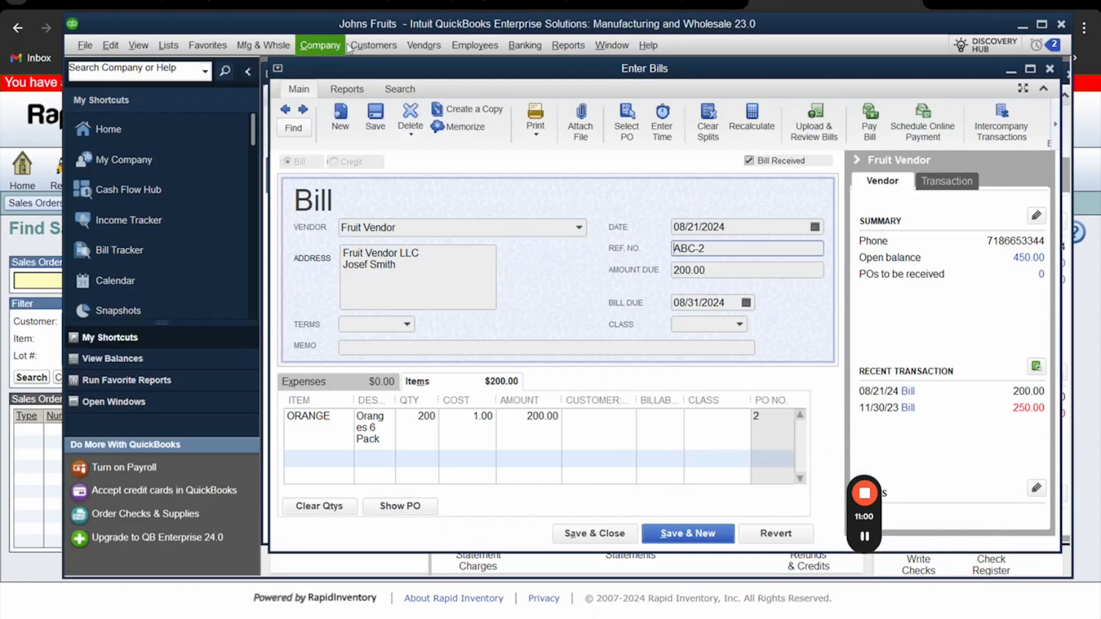
click(372, 45)
click(393, 104)
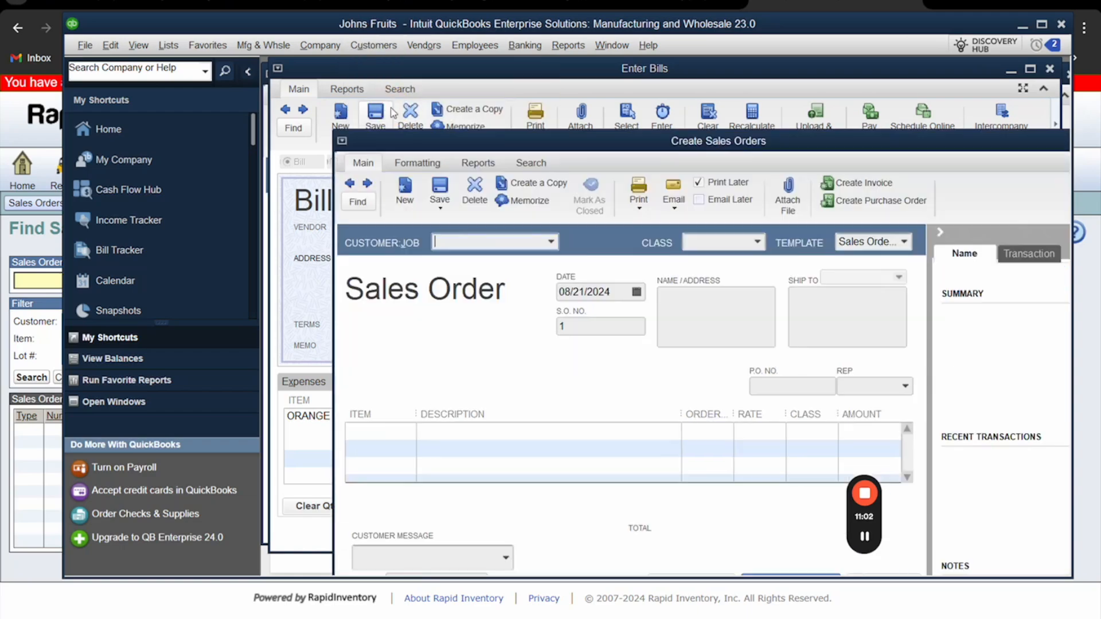
click(550, 244)
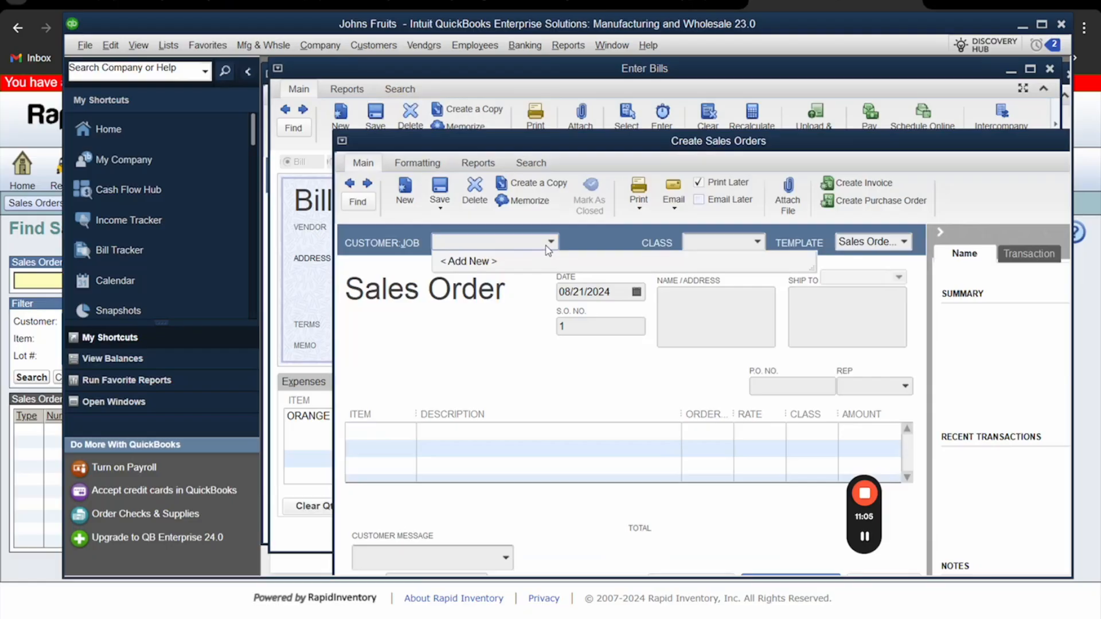
click(550, 243)
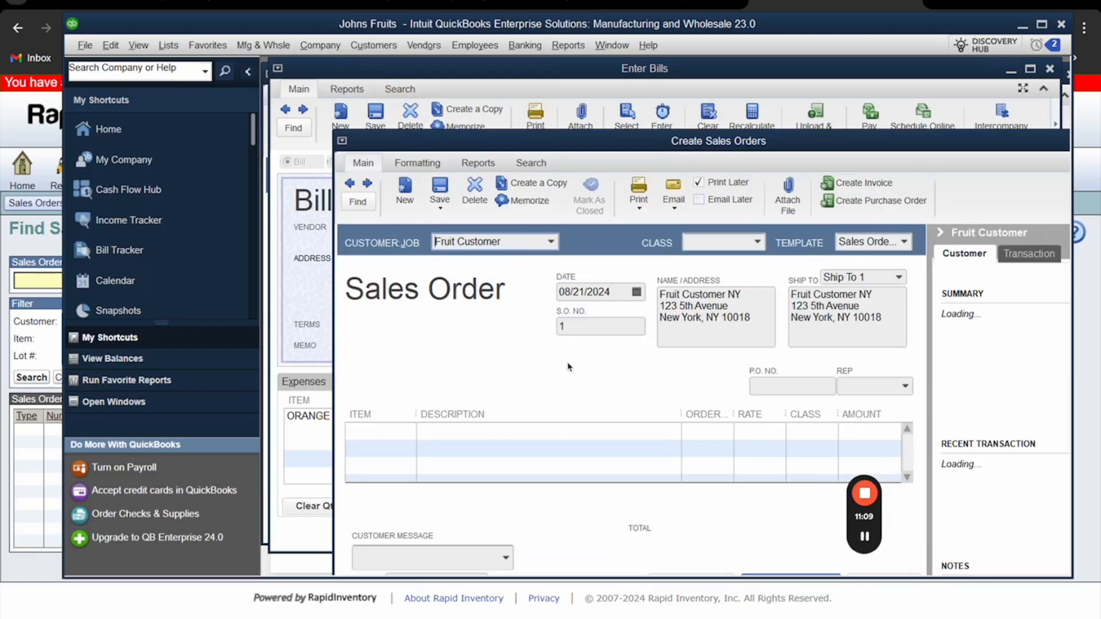
Step: Add a line for the ORANGE item with an ordered quantity of 50 to the sales order
click(390, 432)
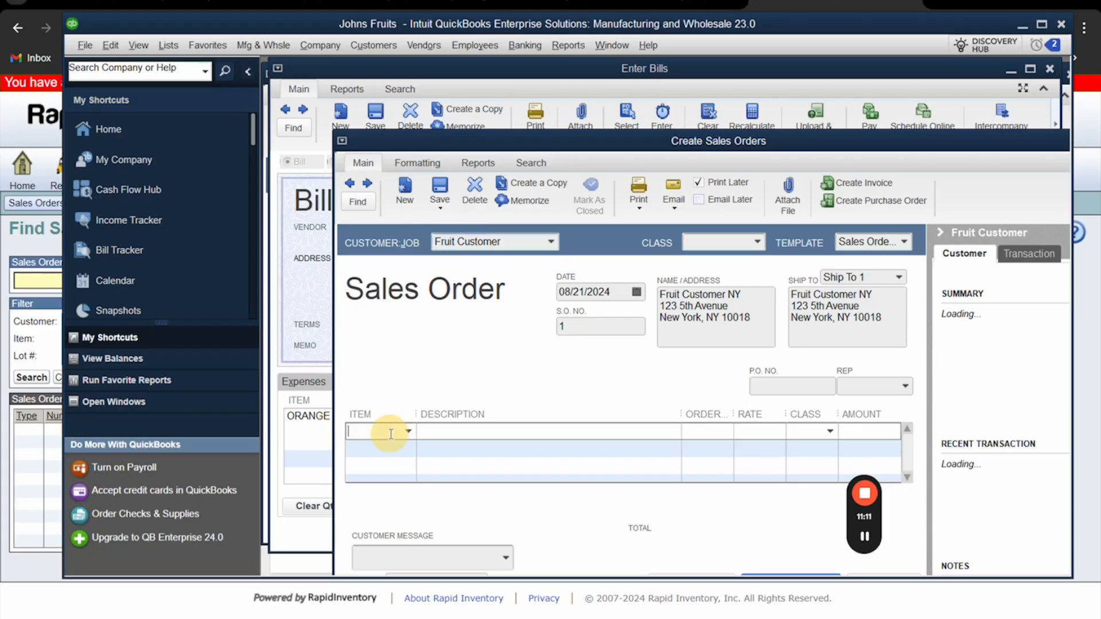
click(407, 431)
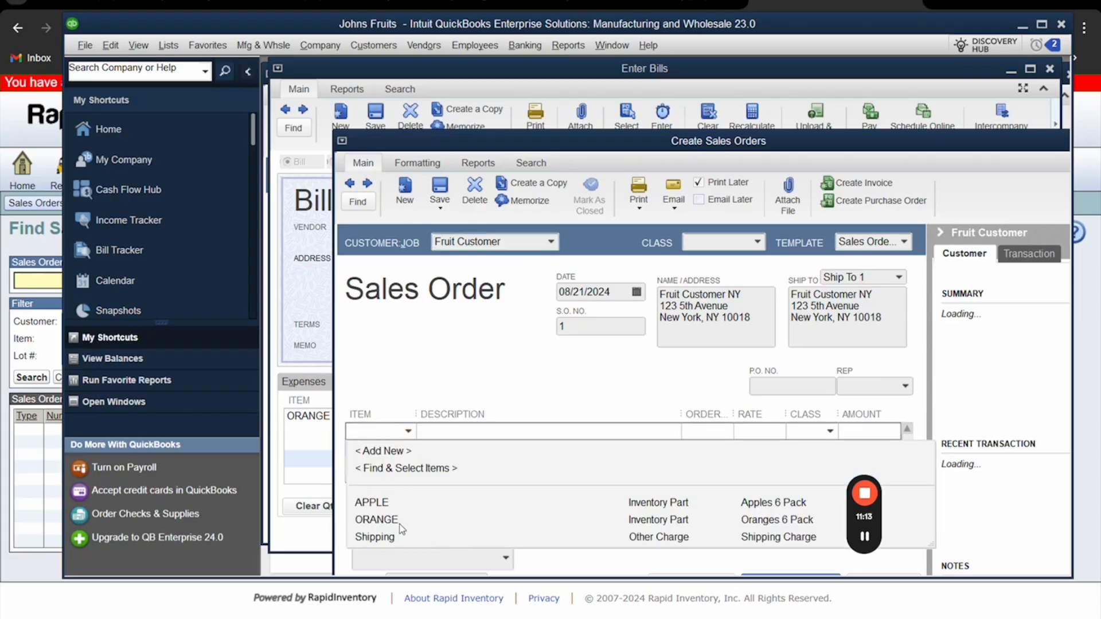
click(376, 519)
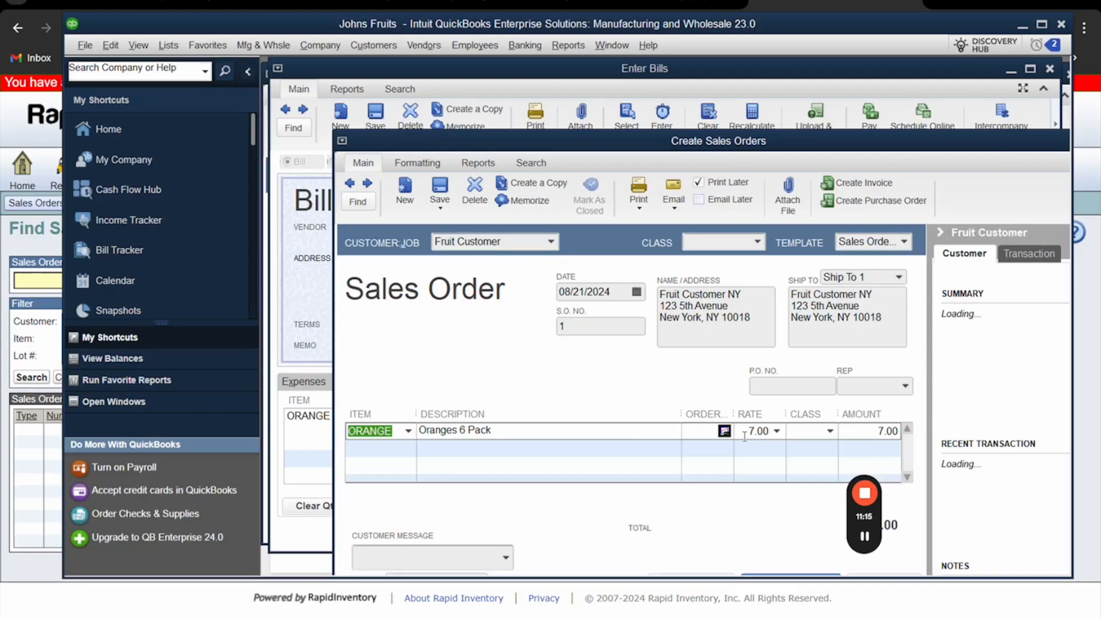
click(706, 432)
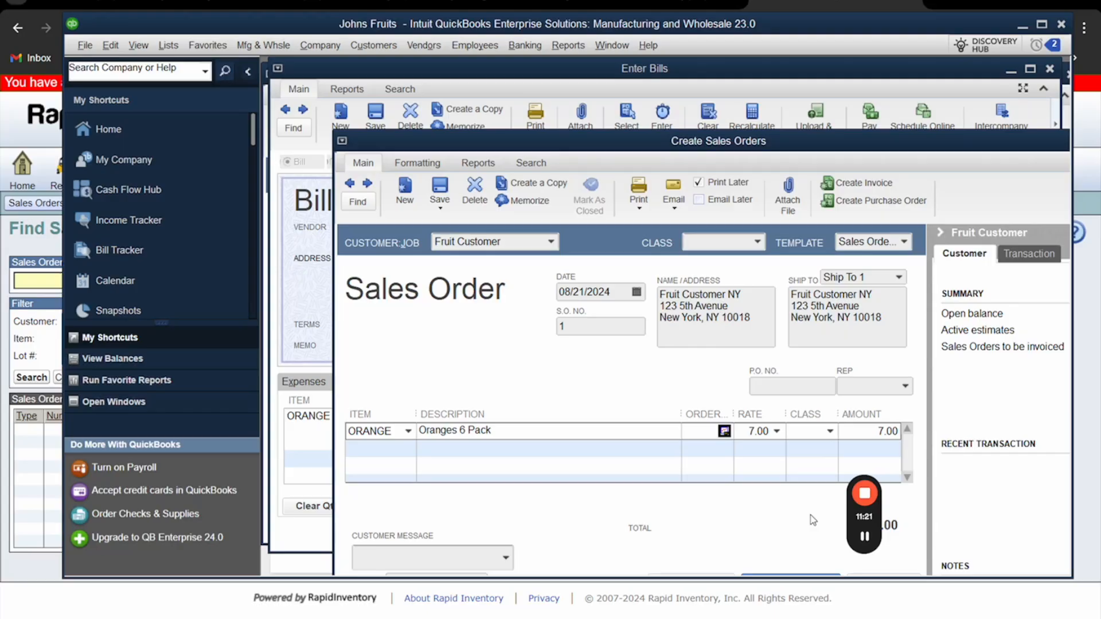
text(50)
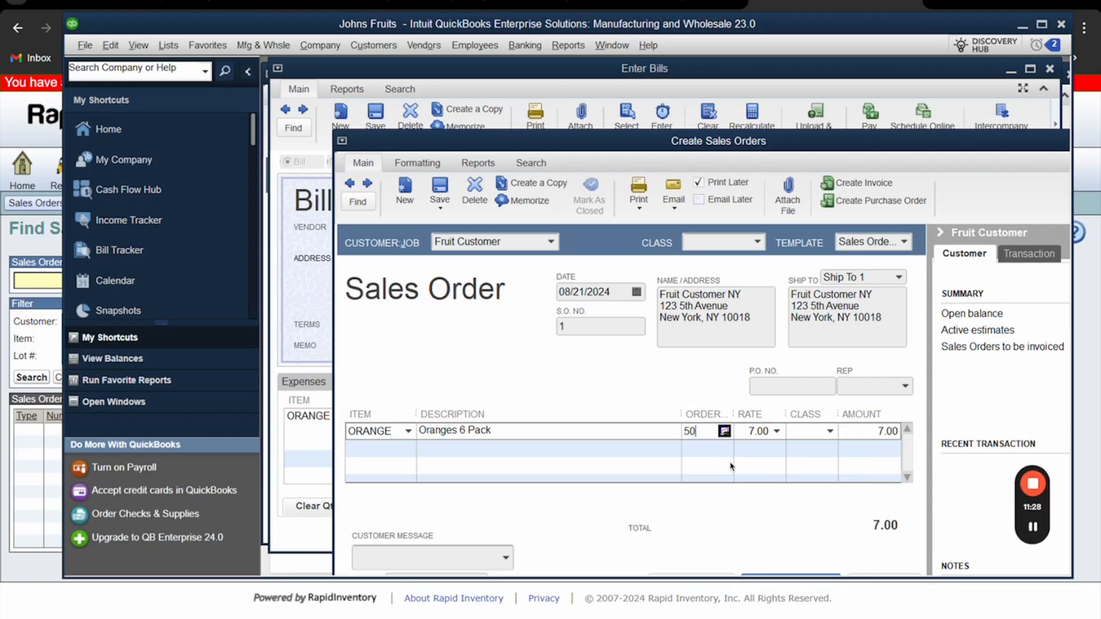
click(750, 461)
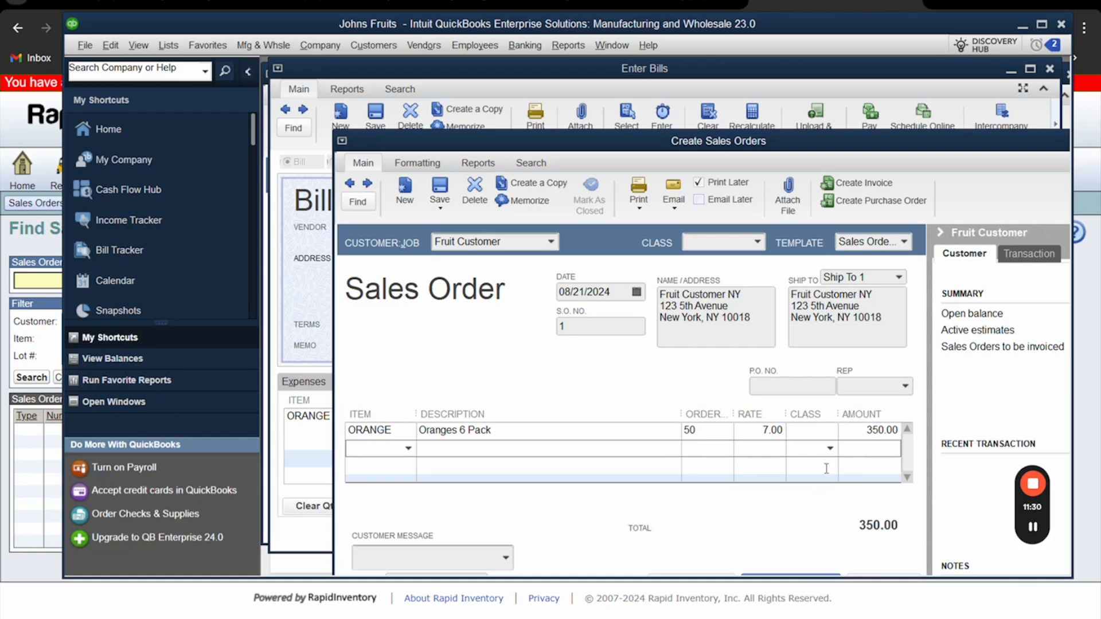
drag(783, 133, 730, 60)
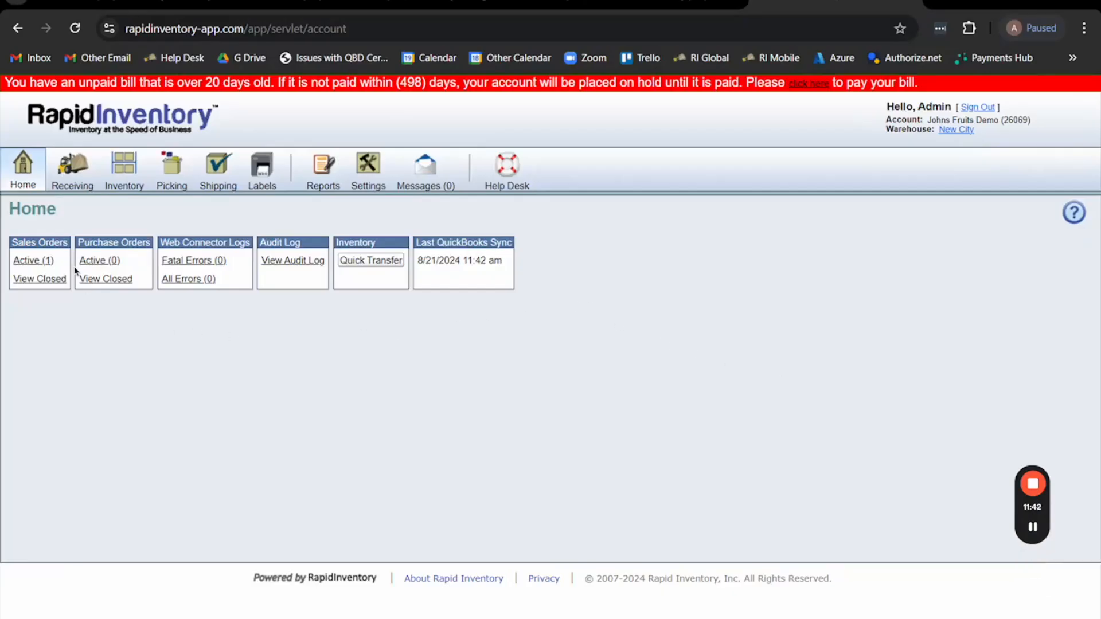
Step: Find the active Fruit Customer sales order in Rapid Inventory, check its total and create a paper pick list from it
click(46, 262)
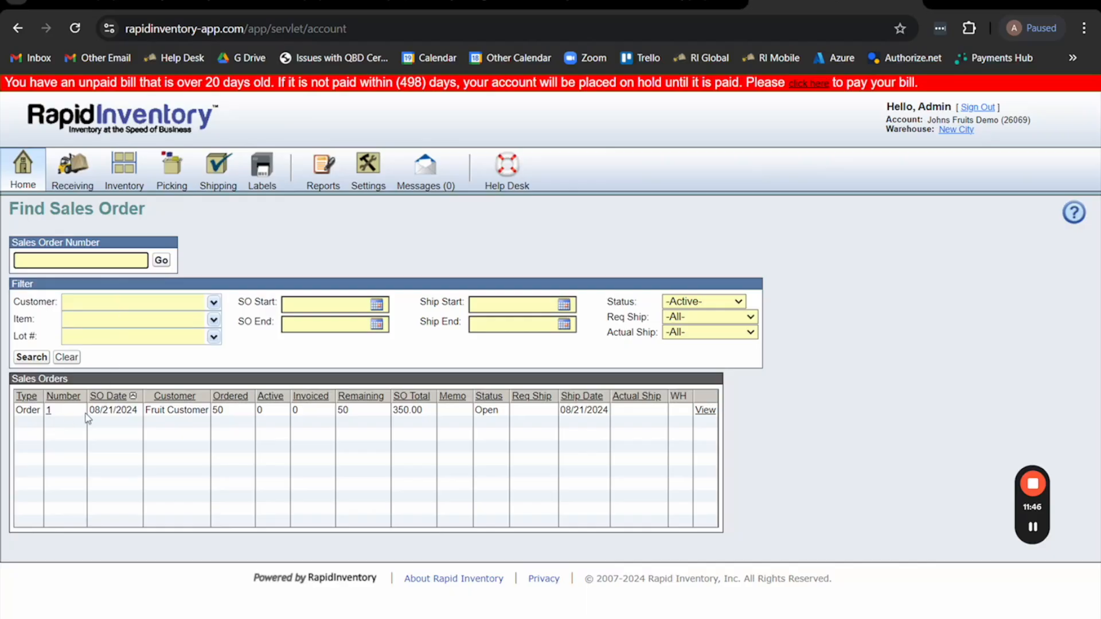
double_click(412, 411)
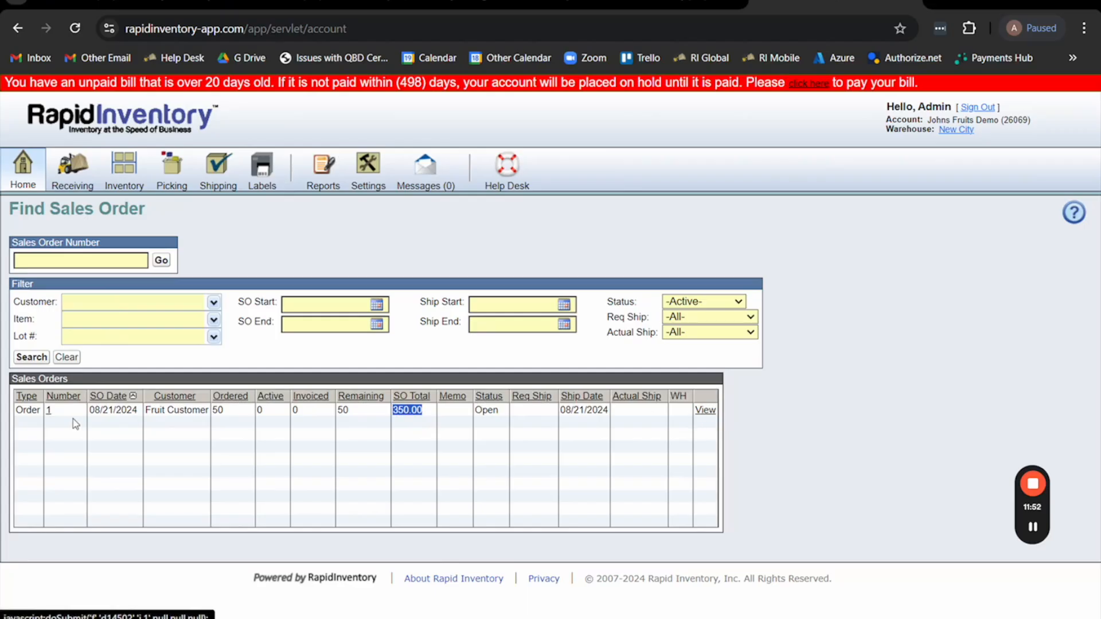
click(49, 411)
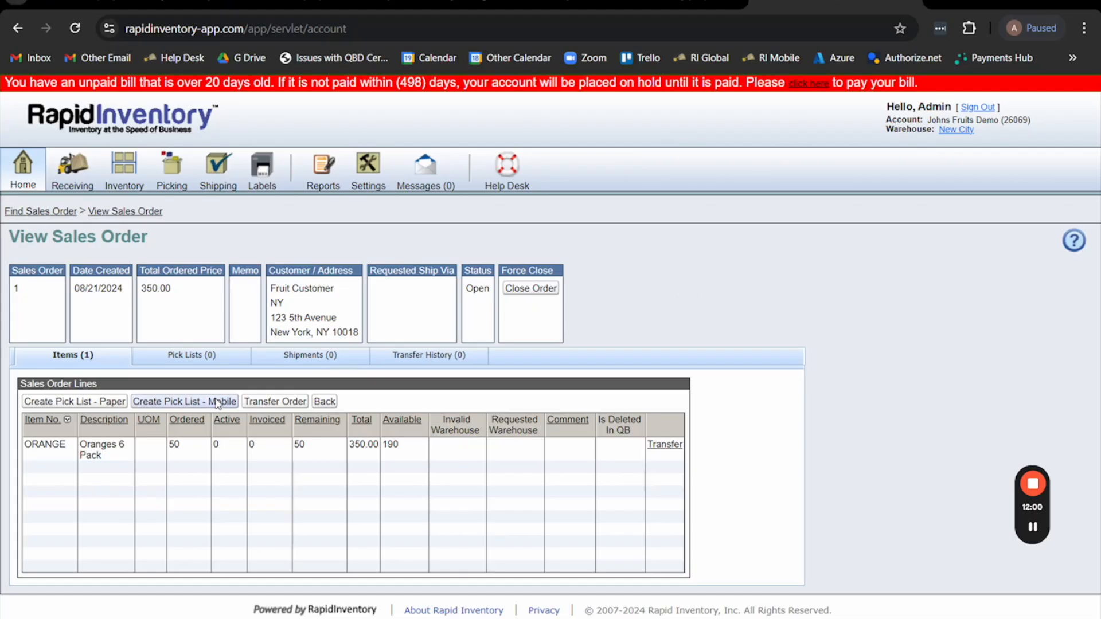
click(102, 402)
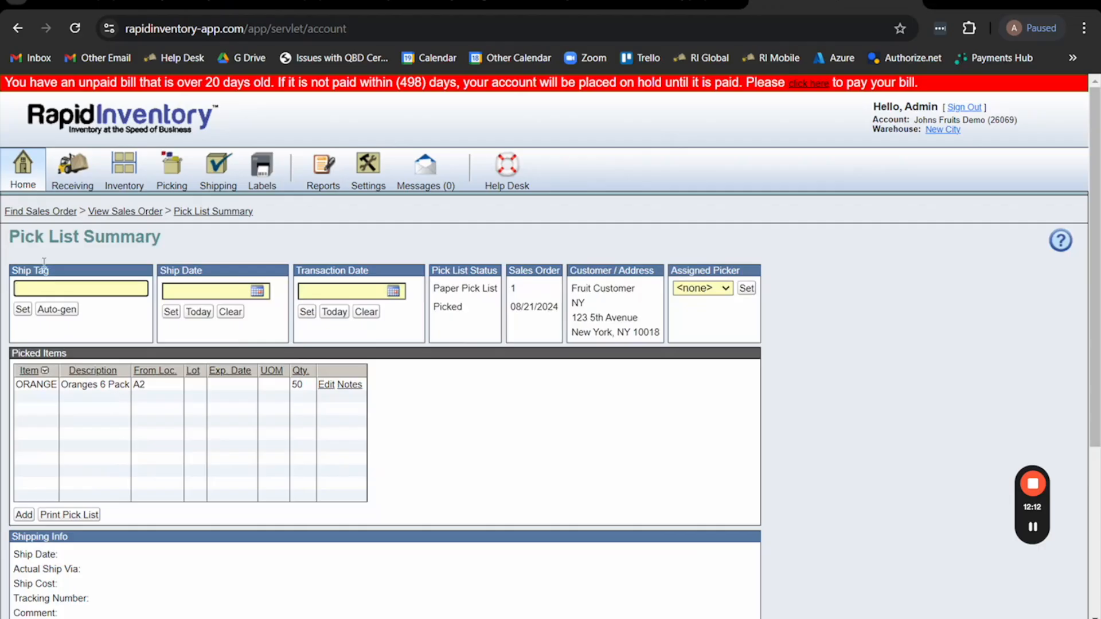
Step: Examine the pick list's source location, assigned picker options, shipping info, packing list and available invoice actions
double_click(139, 384)
click(158, 388)
scroll(298, 388, down, 1)
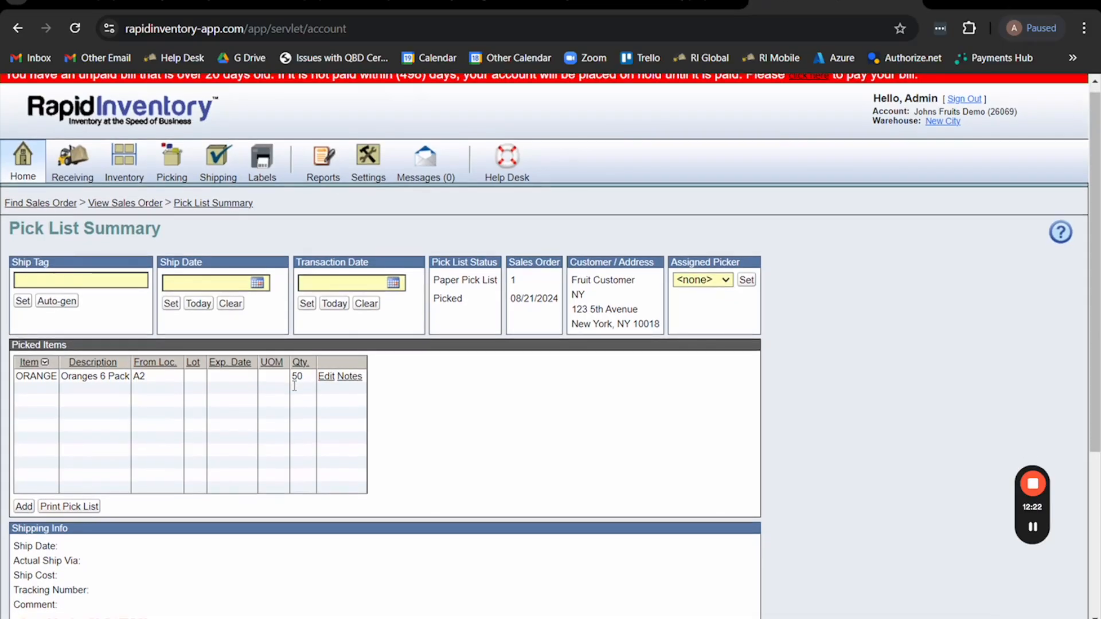
scroll(263, 384, down, 1)
click(696, 271)
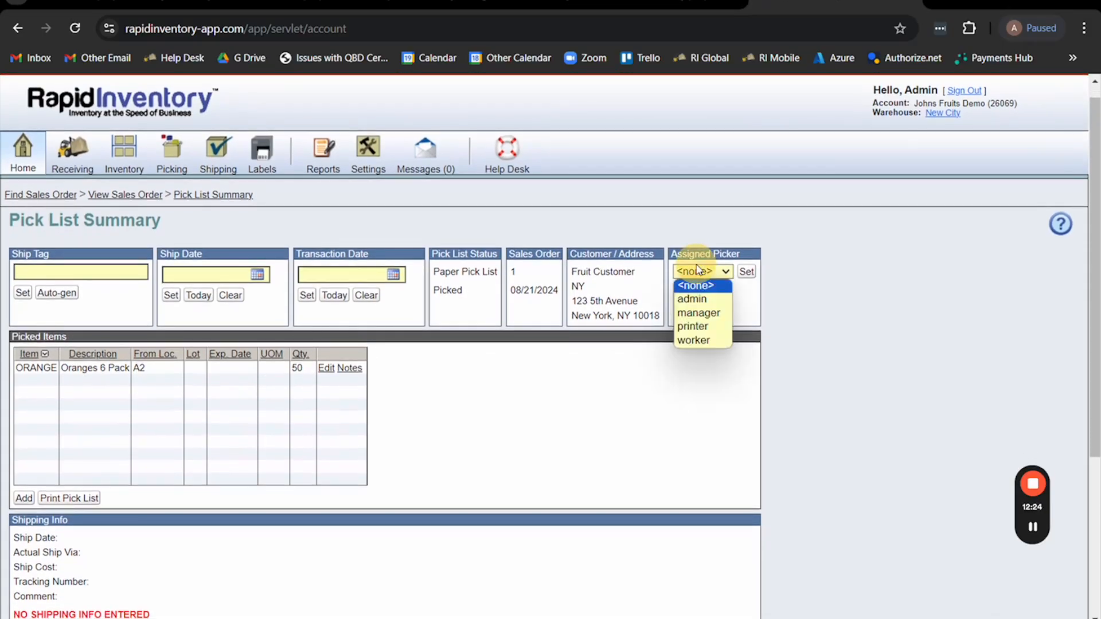
click(692, 277)
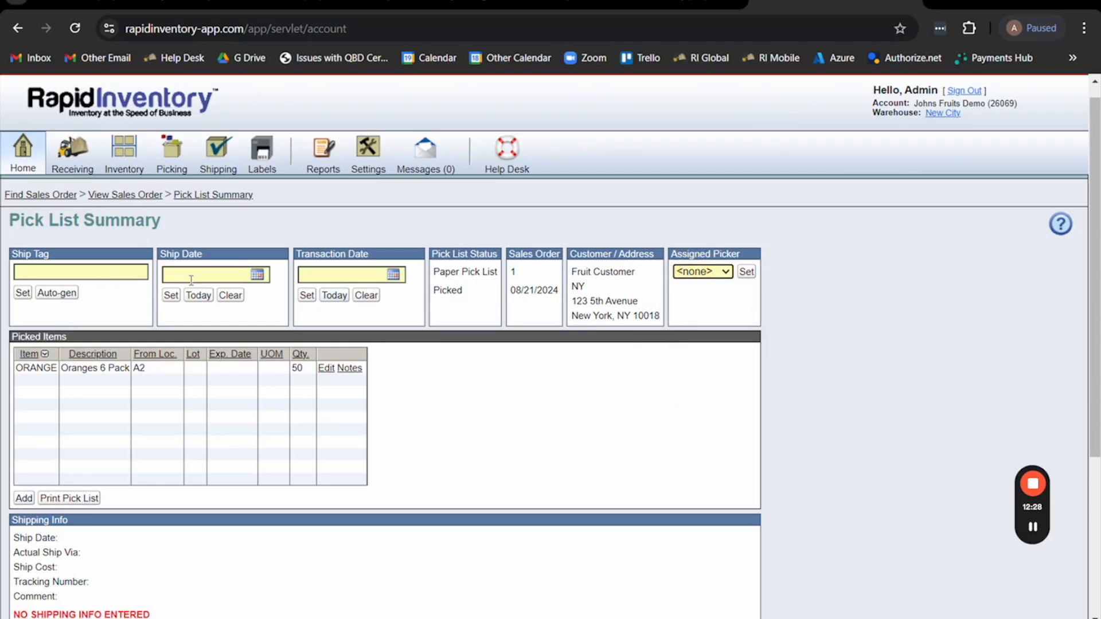
scroll(184, 324, down, 3)
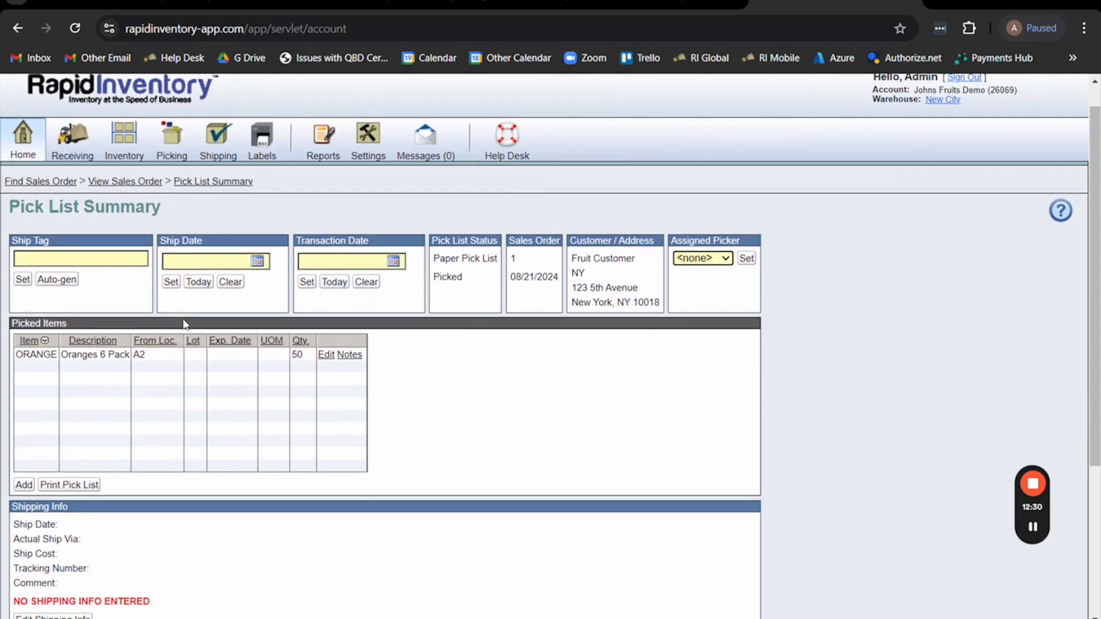
scroll(184, 323, down, 1)
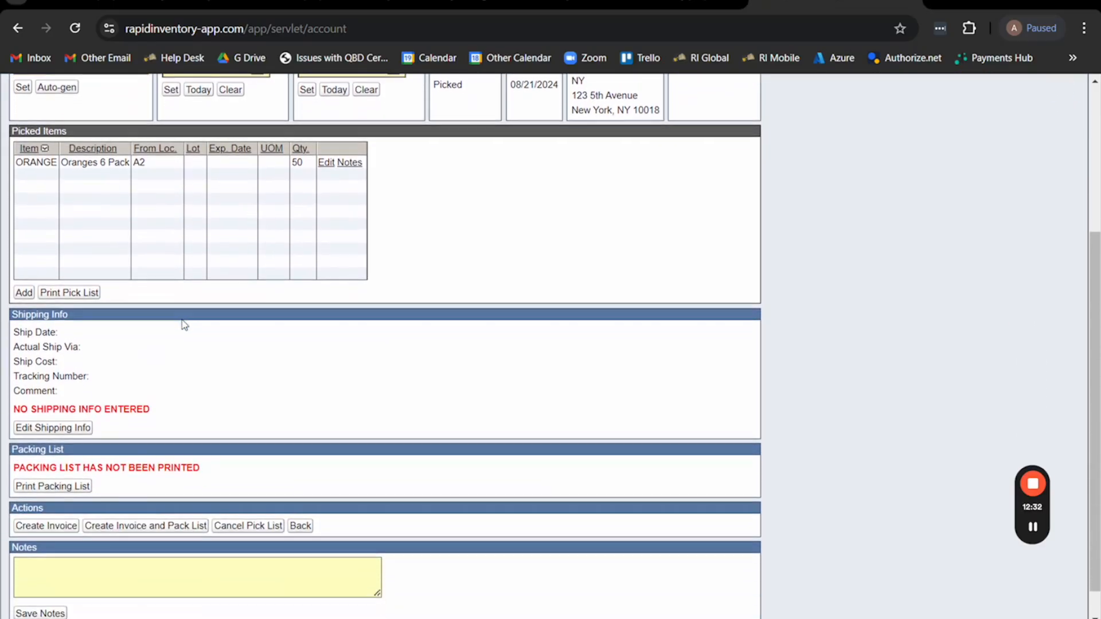
scroll(183, 325, down, 2)
scroll(183, 325, up, 10)
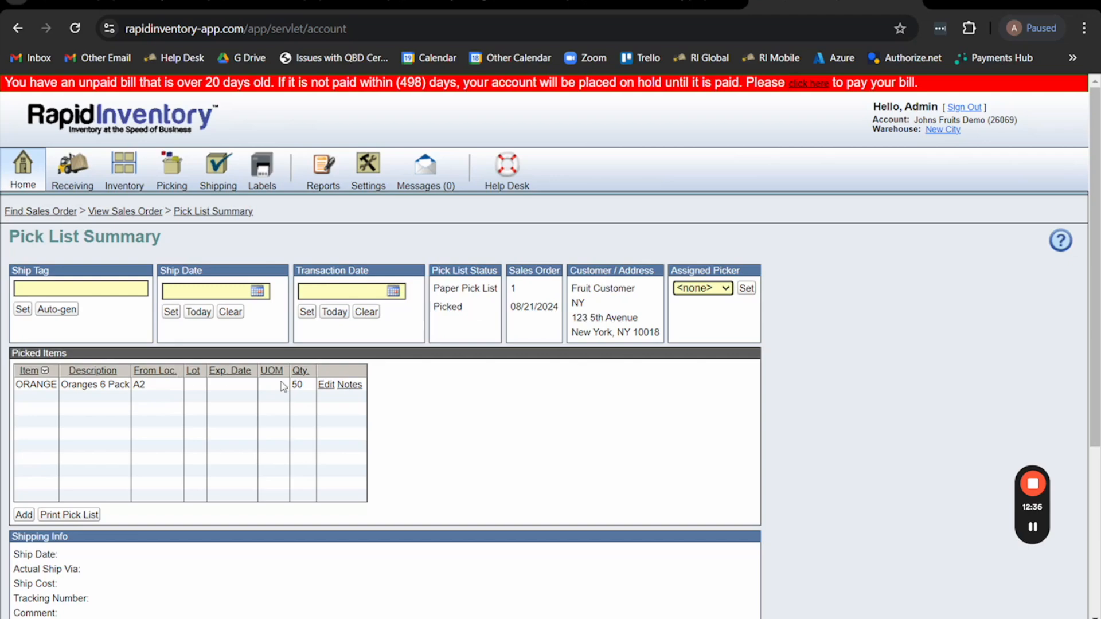
Step: Preview the printable pick list for the sales order, cancel its printing and close the preview
click(69, 514)
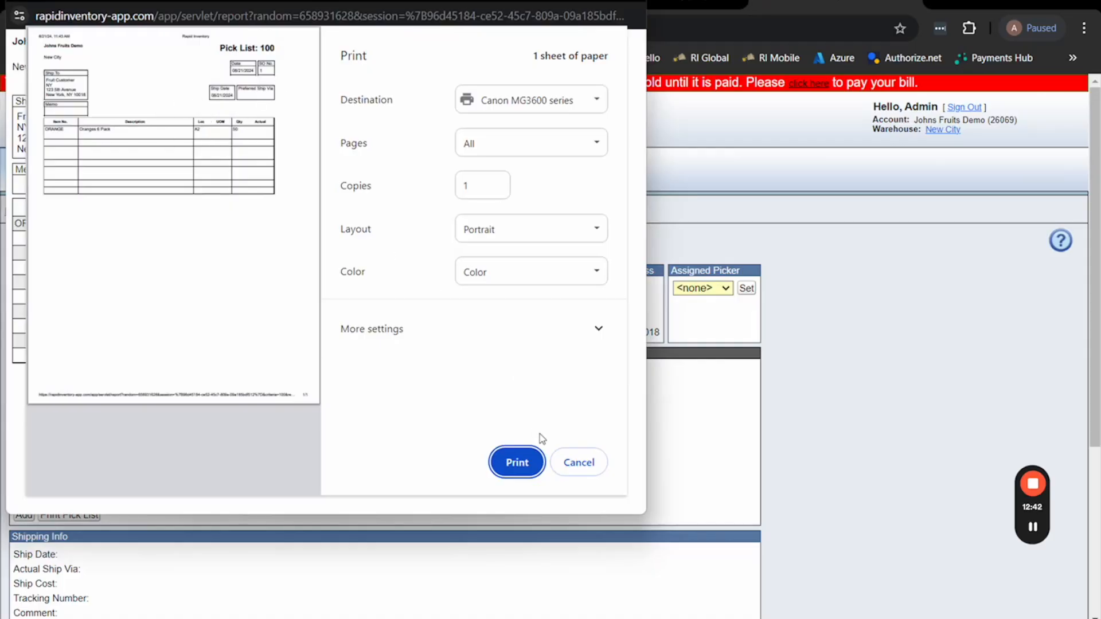
click(580, 464)
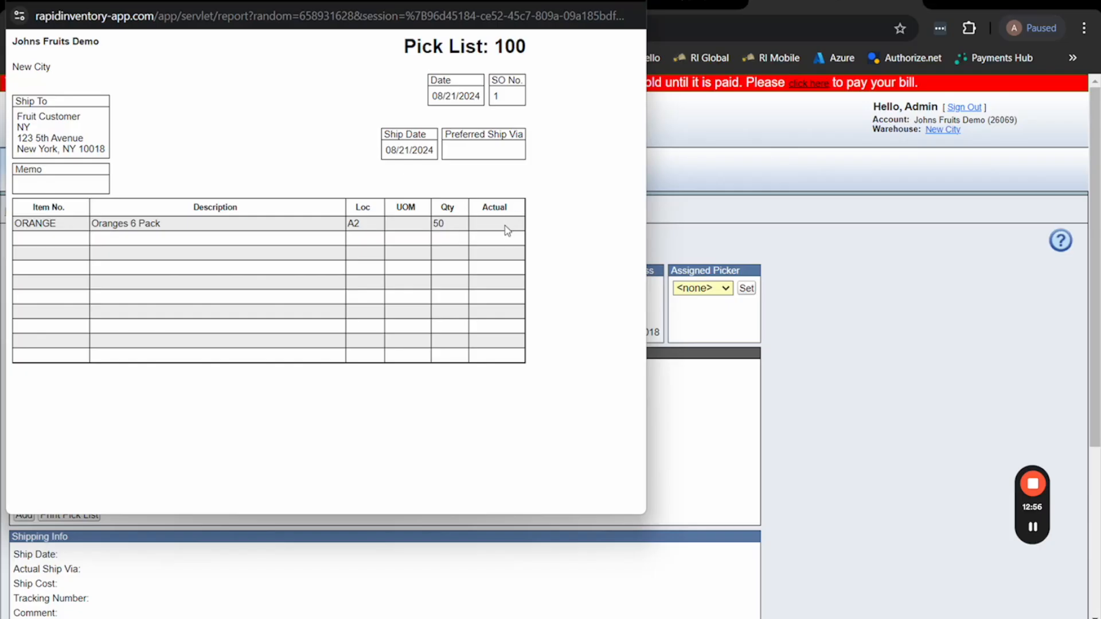
click(630, 7)
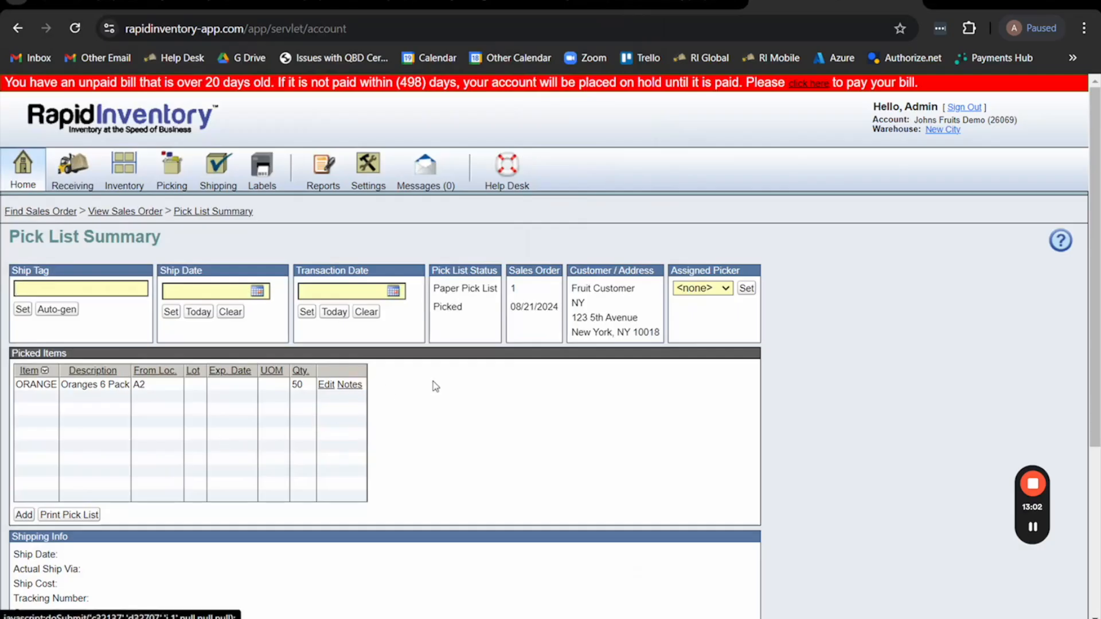
Step: Inspect the location and quantity editing options for the picked ORANGE line and return without saving
click(324, 389)
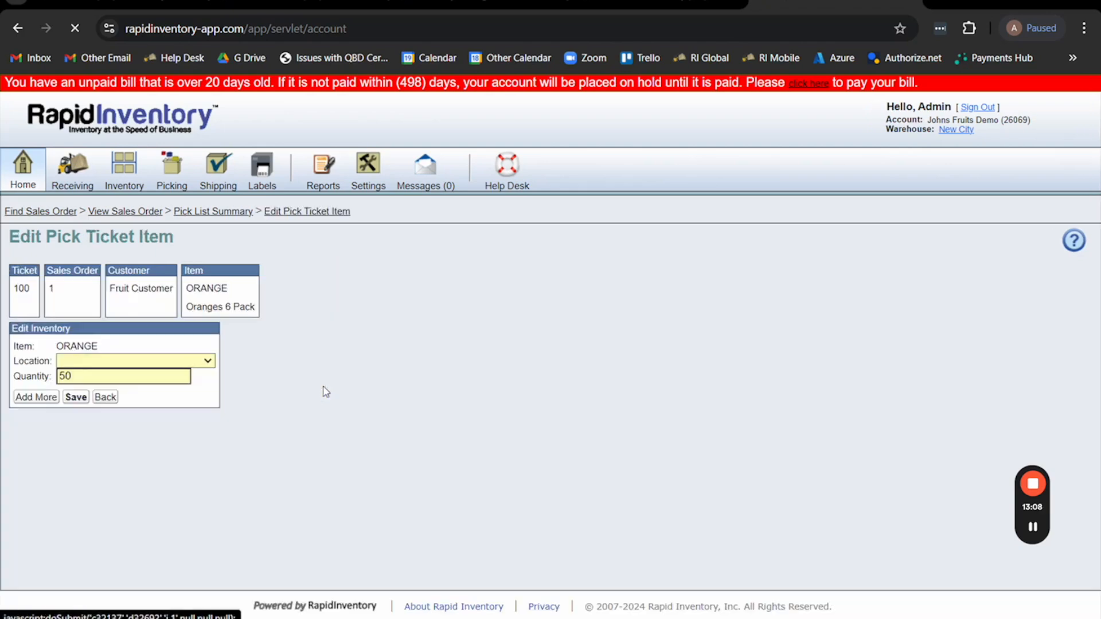
double_click(66, 379)
click(106, 399)
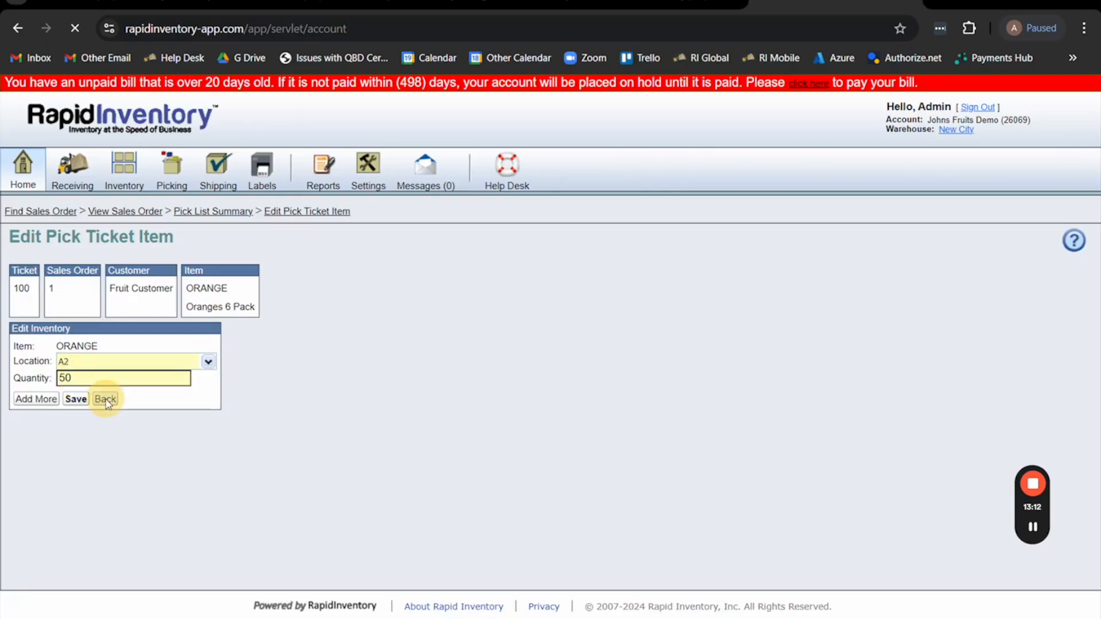
Step: Generate the packing list, cancel its paper printing, review the ORANGE line's description, ordered and shipped quantities, and close it
scroll(344, 406, down, 4)
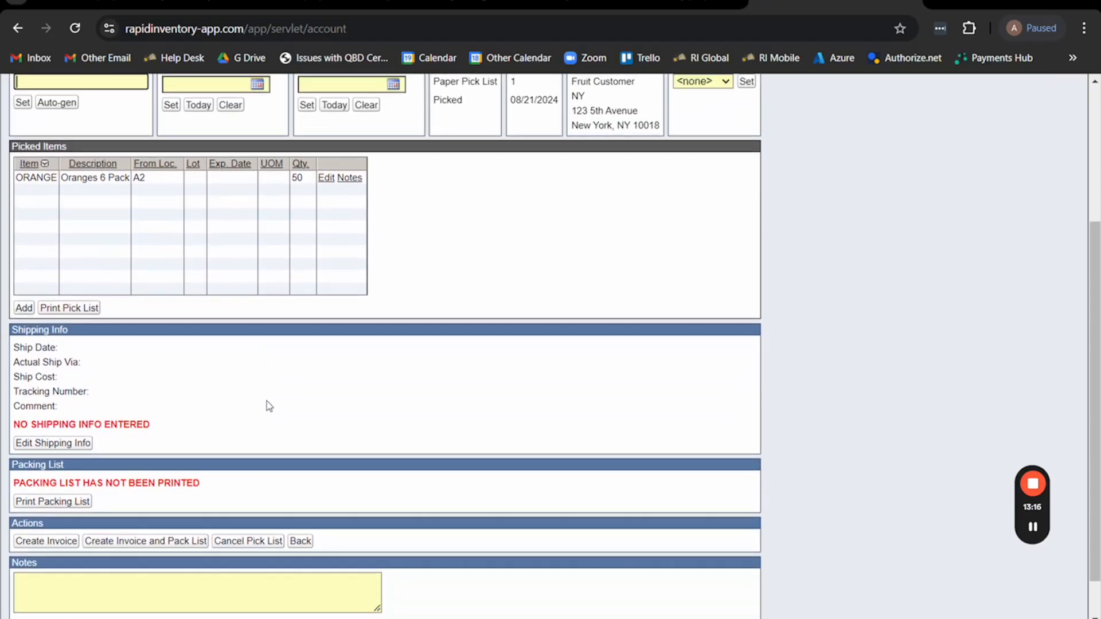
scroll(268, 406, up, 3)
scroll(226, 356, down, 3)
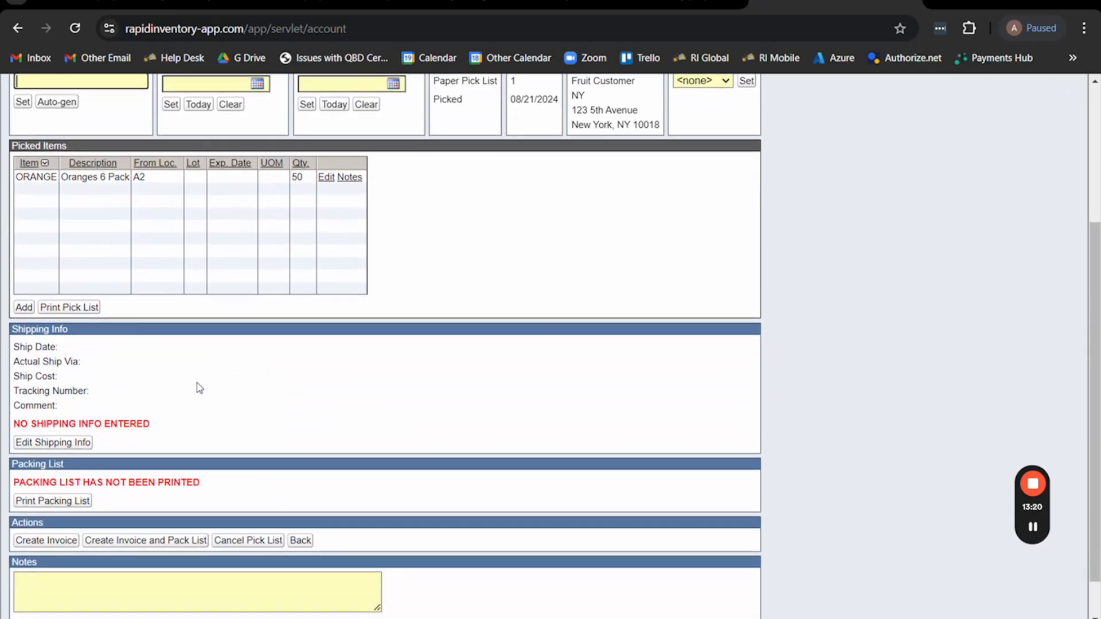
click(80, 503)
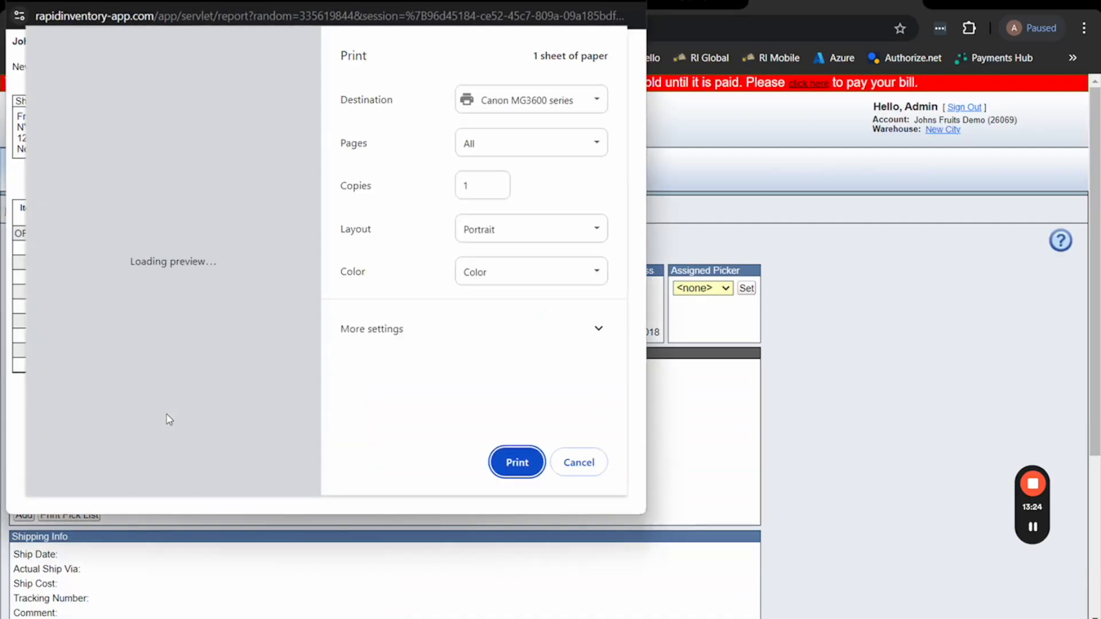
click(579, 463)
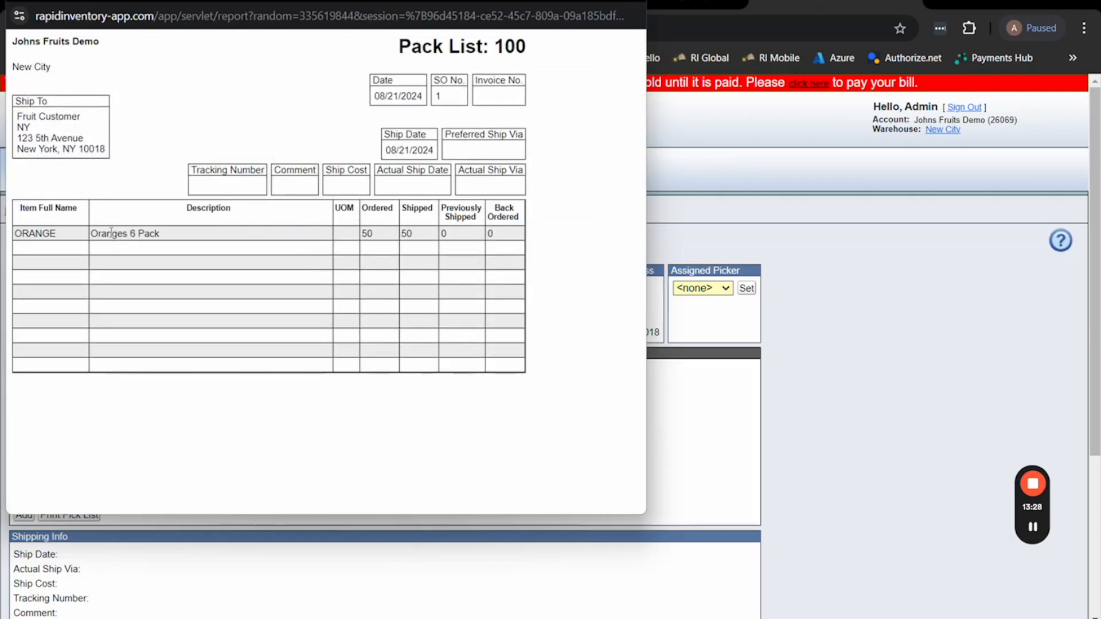
drag(93, 234, 238, 237)
double_click(367, 234)
double_click(407, 234)
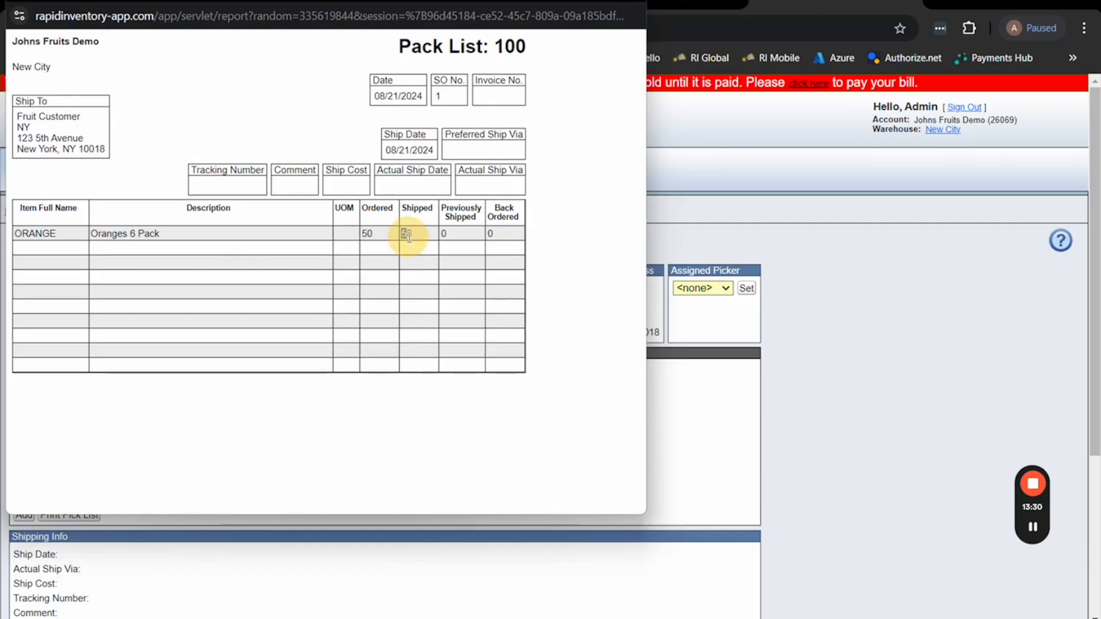
click(628, 3)
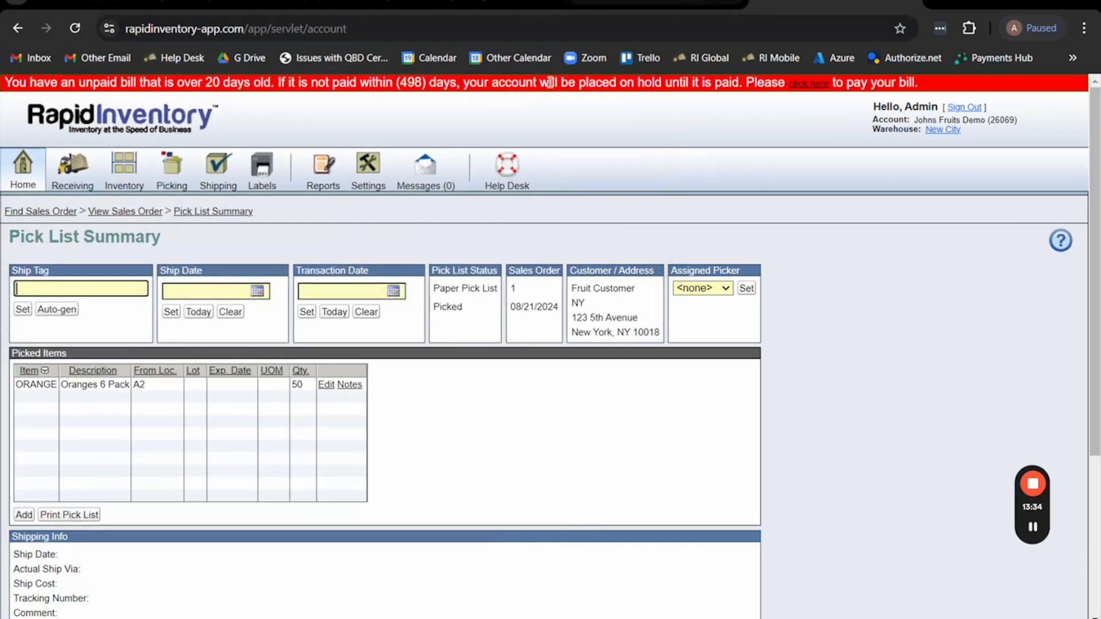
Step: Create an invoice from the pick list and confirm posting it and removing the inventory from the warehouse
scroll(251, 422, down, 3)
click(221, 425)
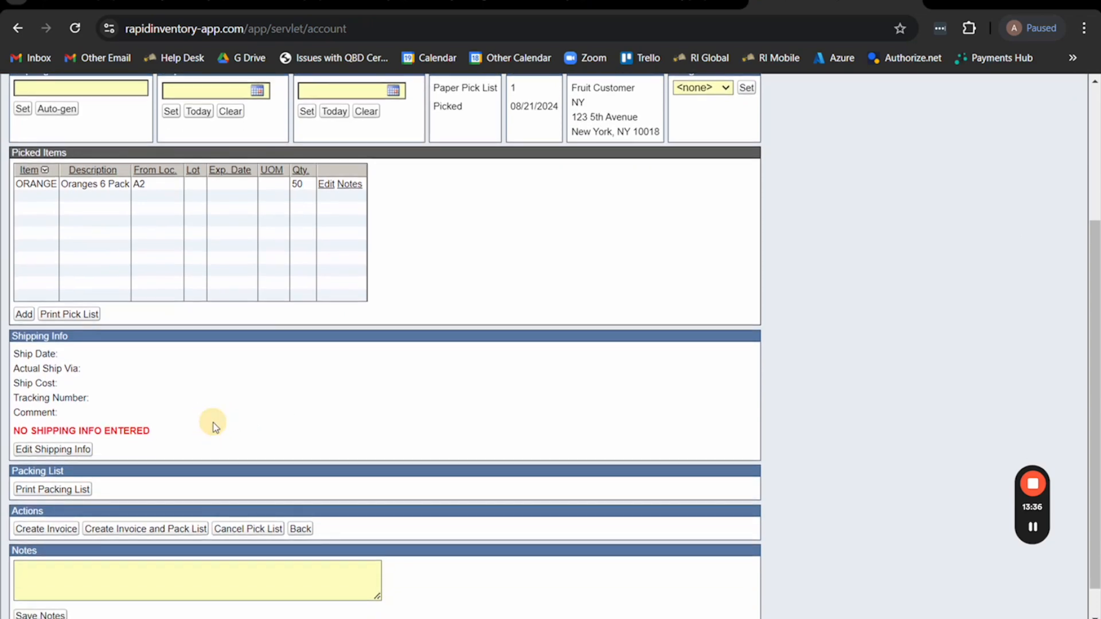
click(46, 528)
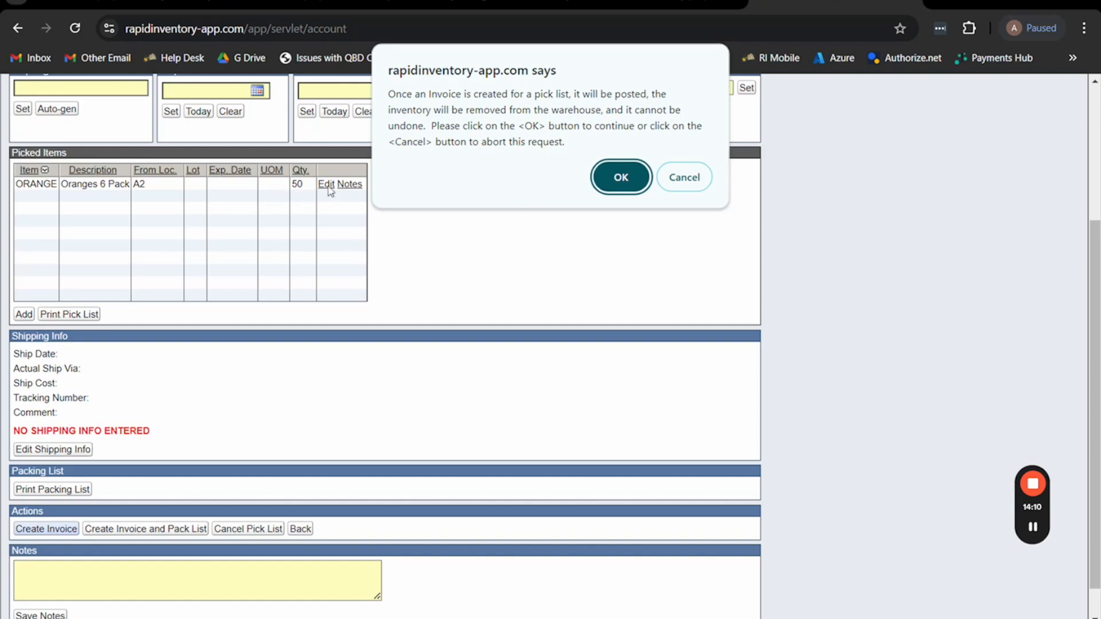
click(618, 186)
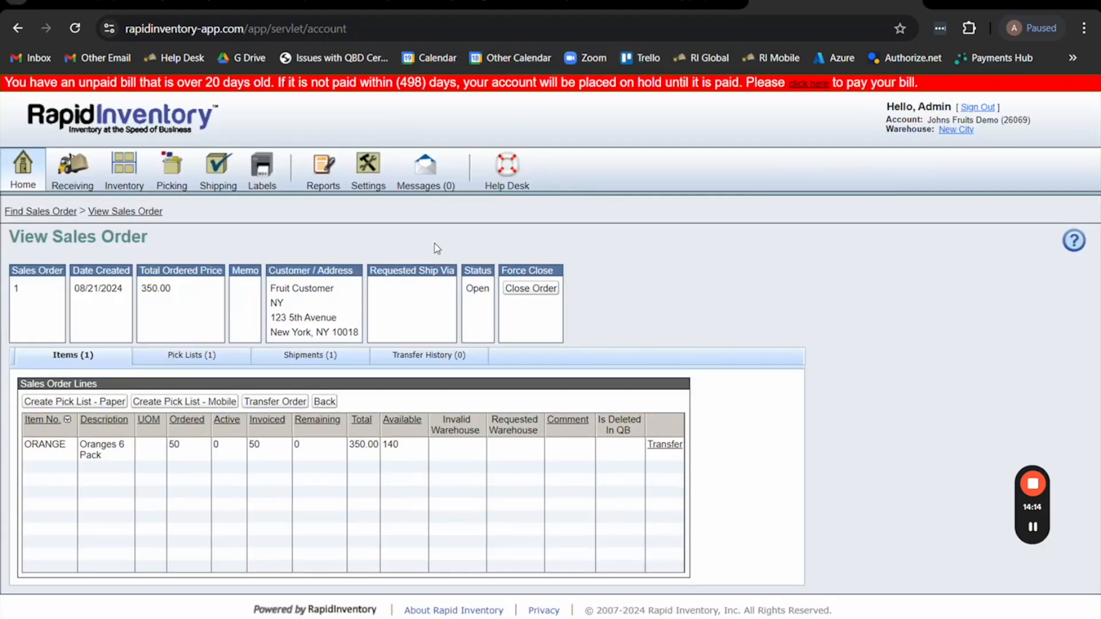
Step: Check the sales order's shipments and the ORANGE item's on-hand quantity at location A2
click(98, 216)
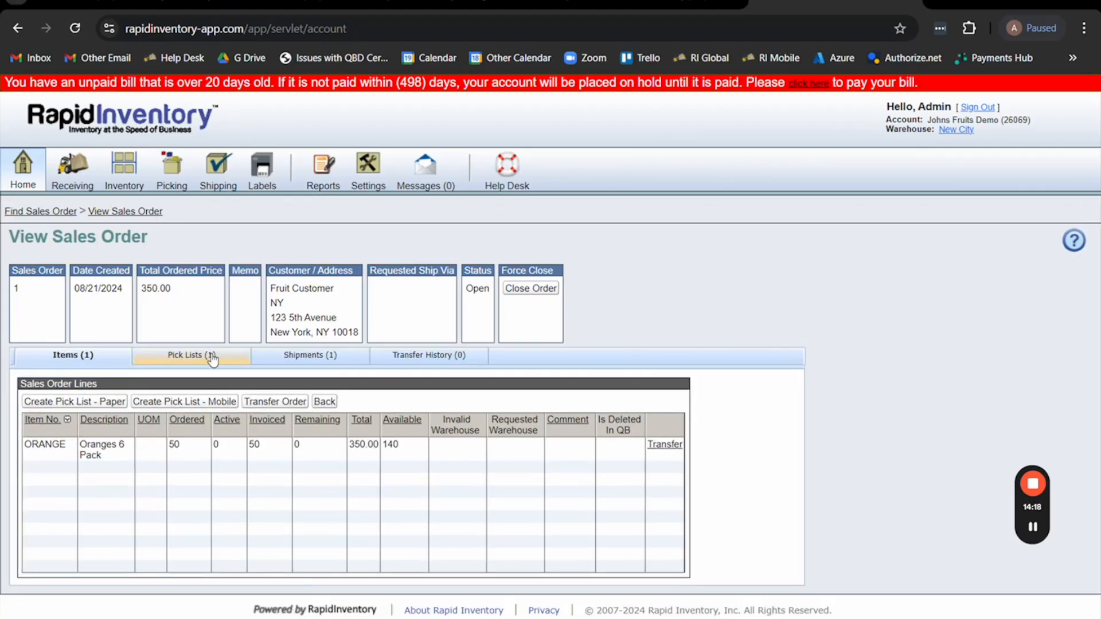
click(278, 357)
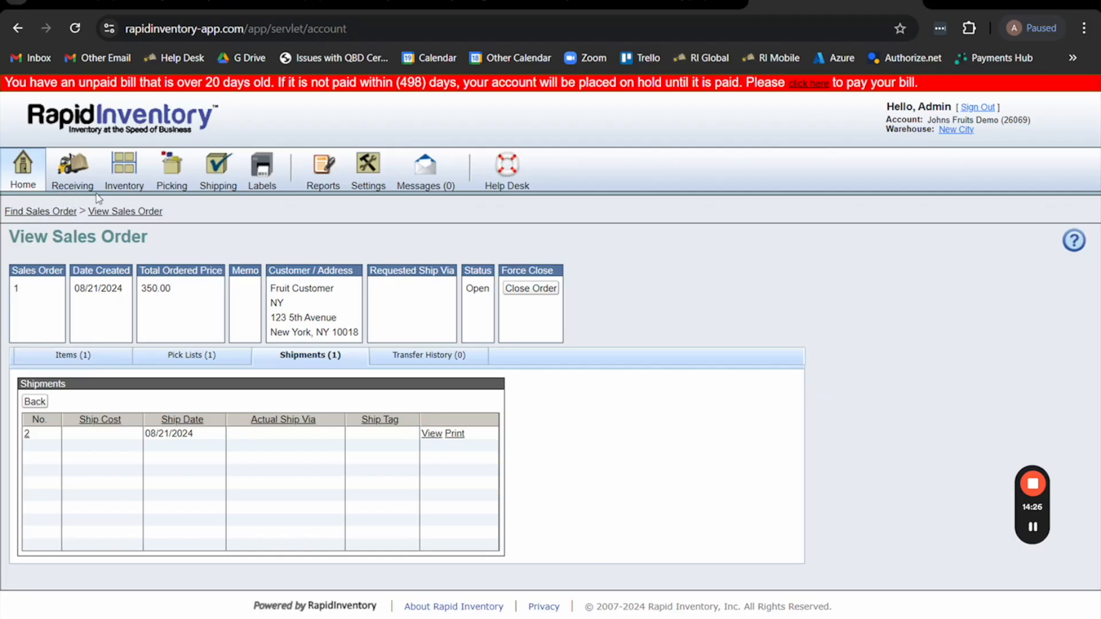
click(124, 171)
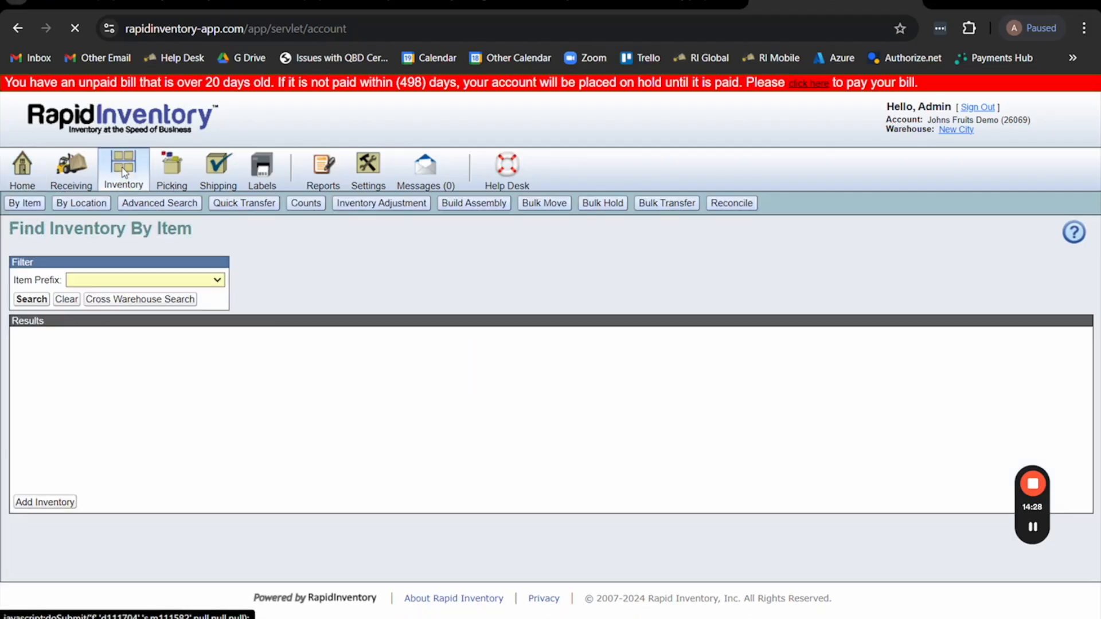
click(831, 377)
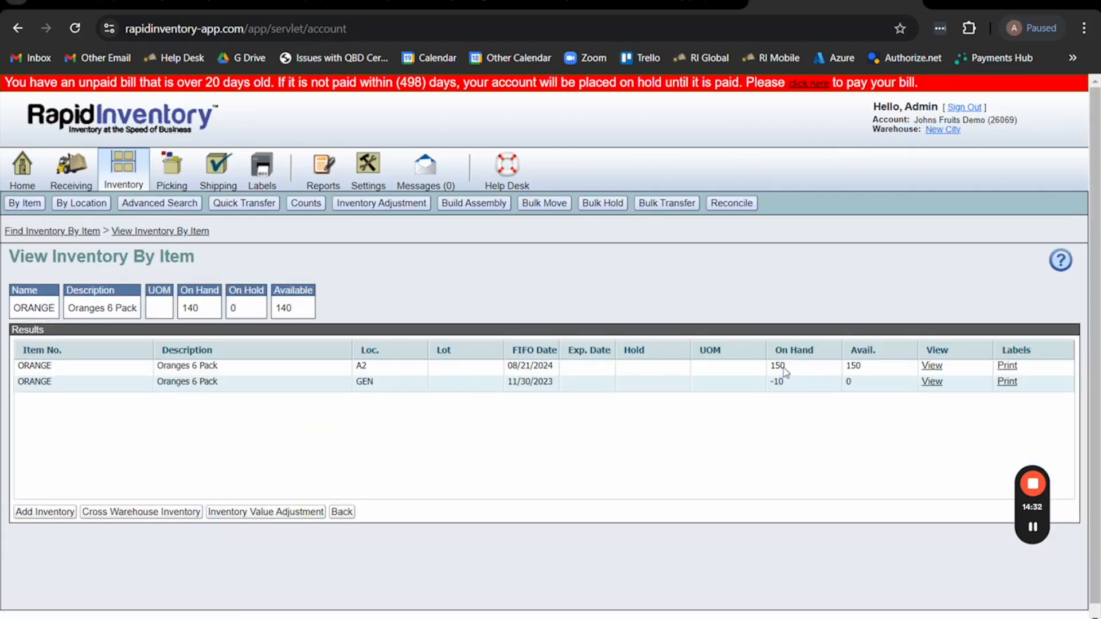
double_click(780, 369)
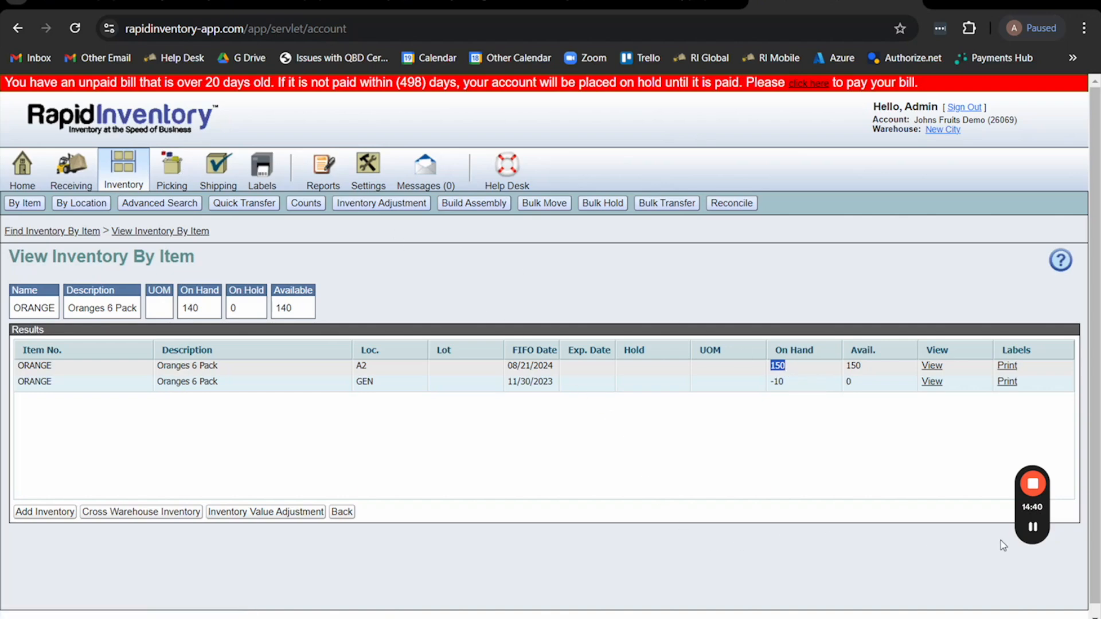
Step: Switch to QuickBooks, view Fruit Customer's recent invoice and check the ORANGE item's total quantity in the Item List
key(alt+Tab)
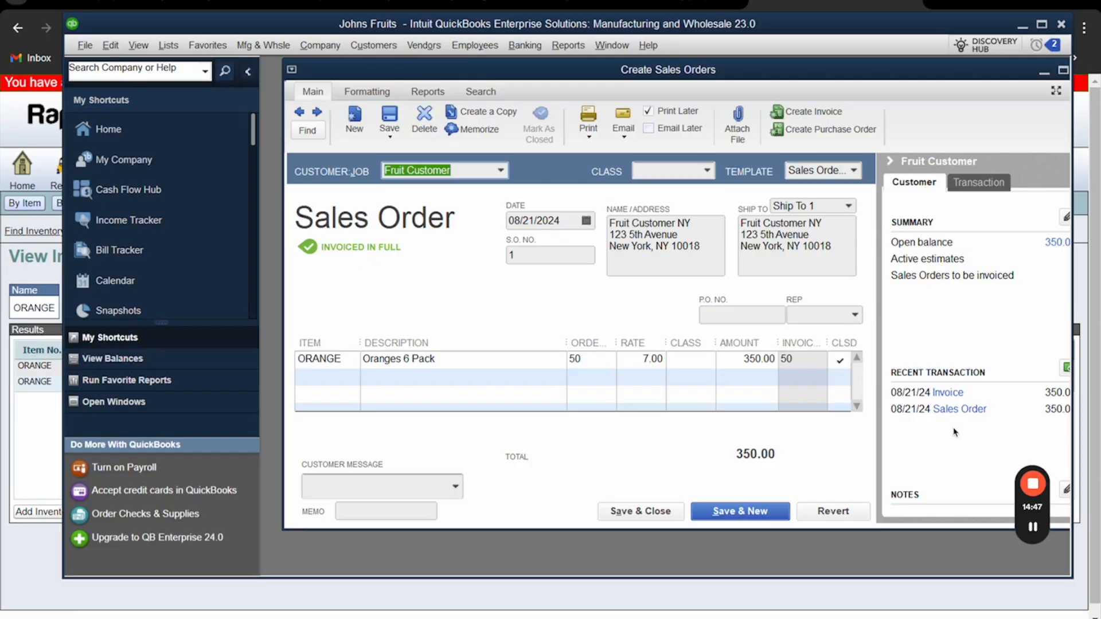
click(953, 410)
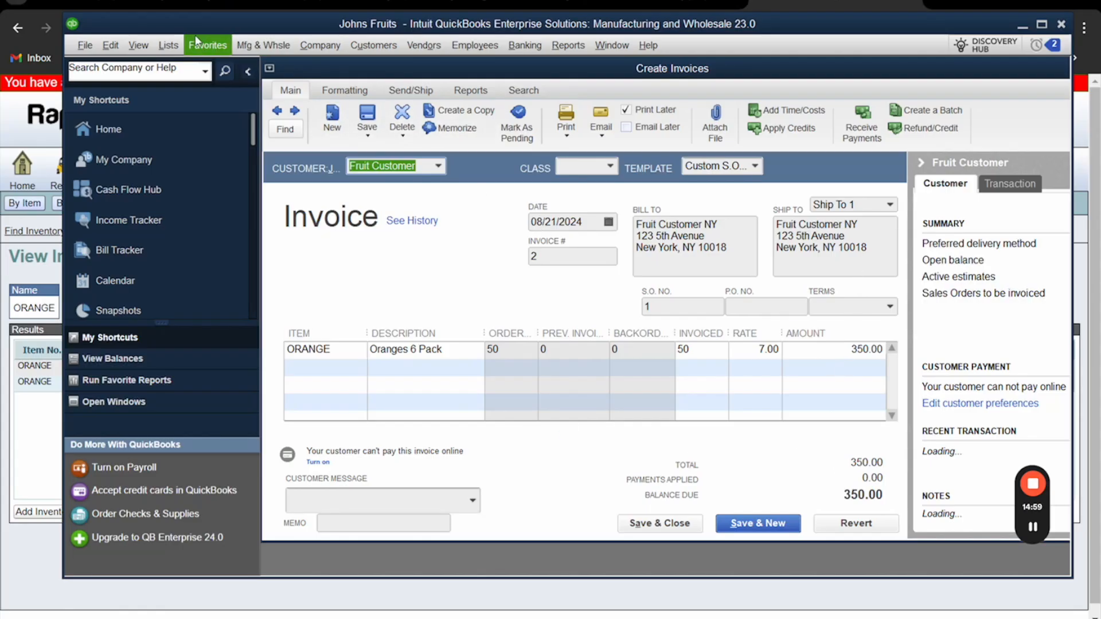
click(178, 47)
click(185, 82)
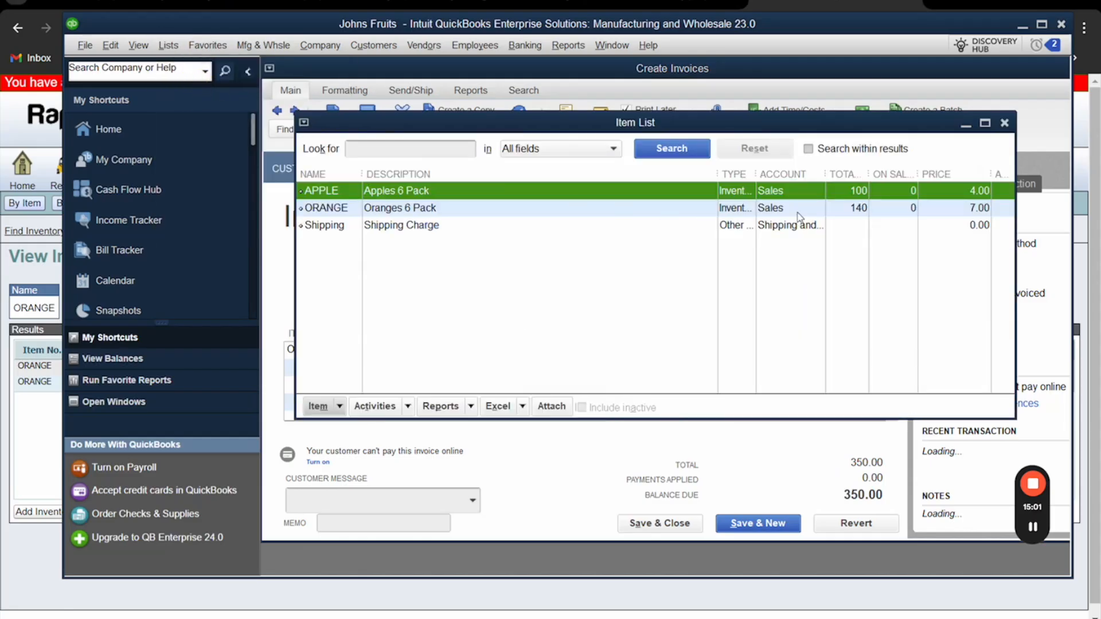
click(860, 212)
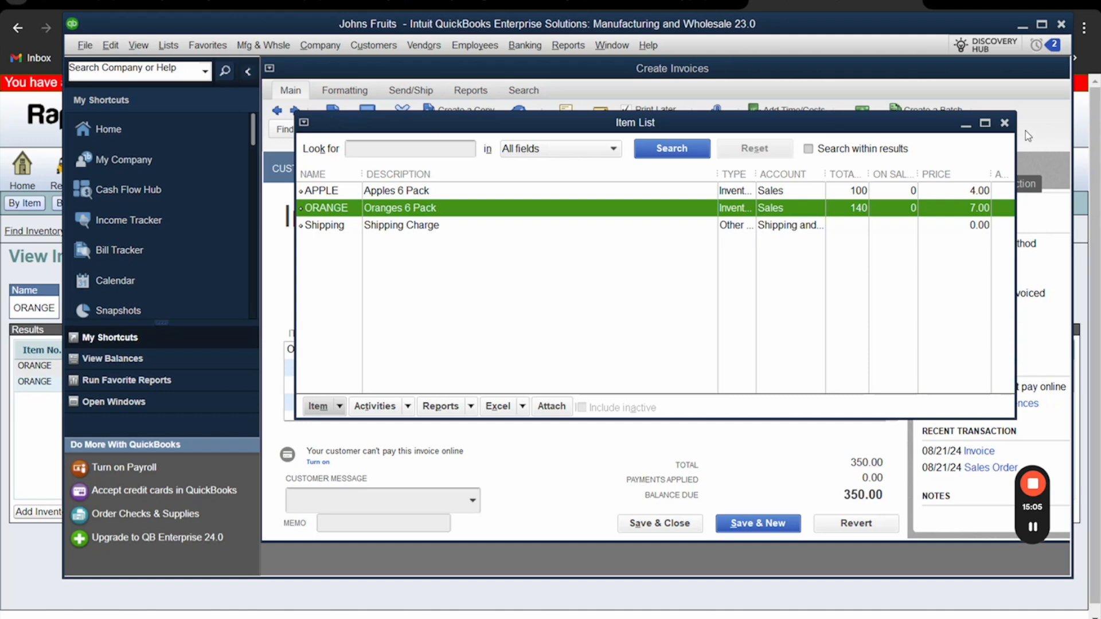
click(1004, 122)
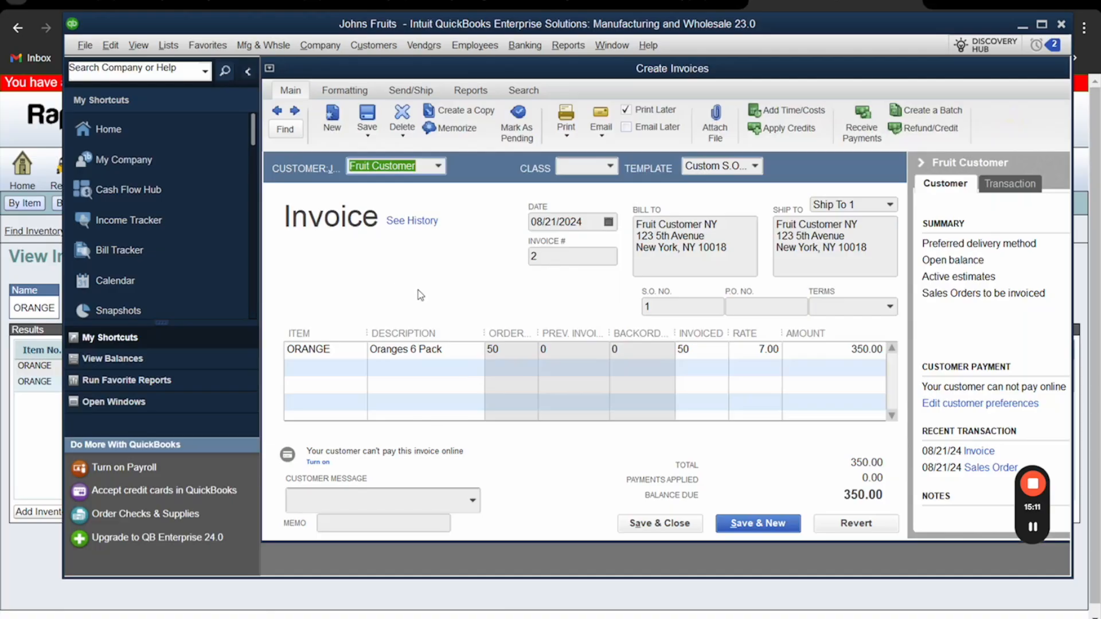
Step: Switch back to Rapid Inventory and look over its picking, shipping, label queue and settings pages
click(340, 597)
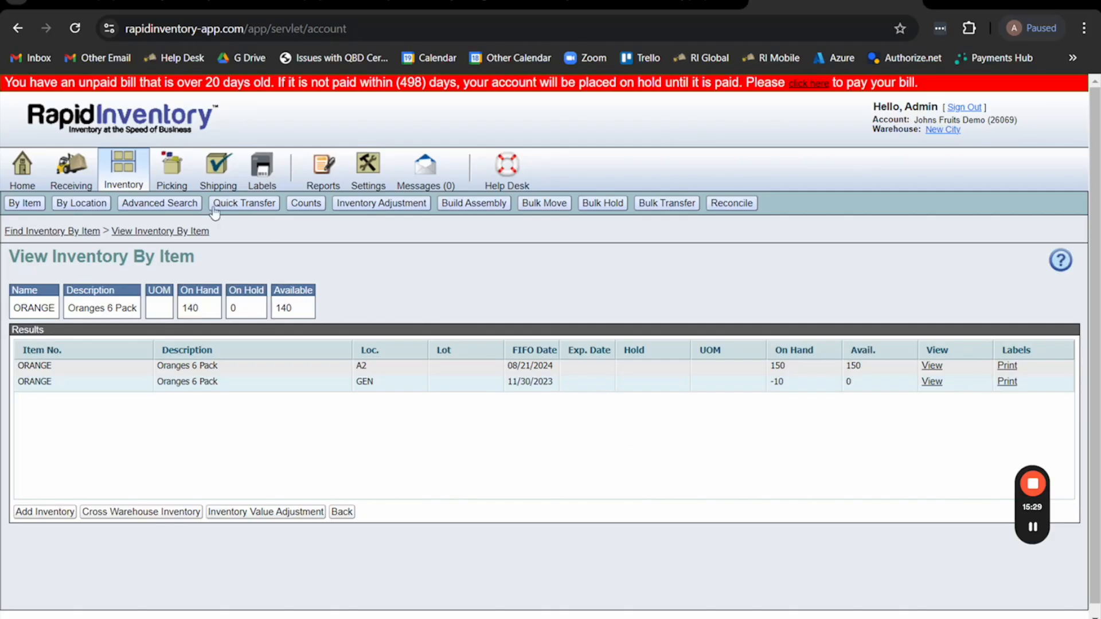
click(165, 166)
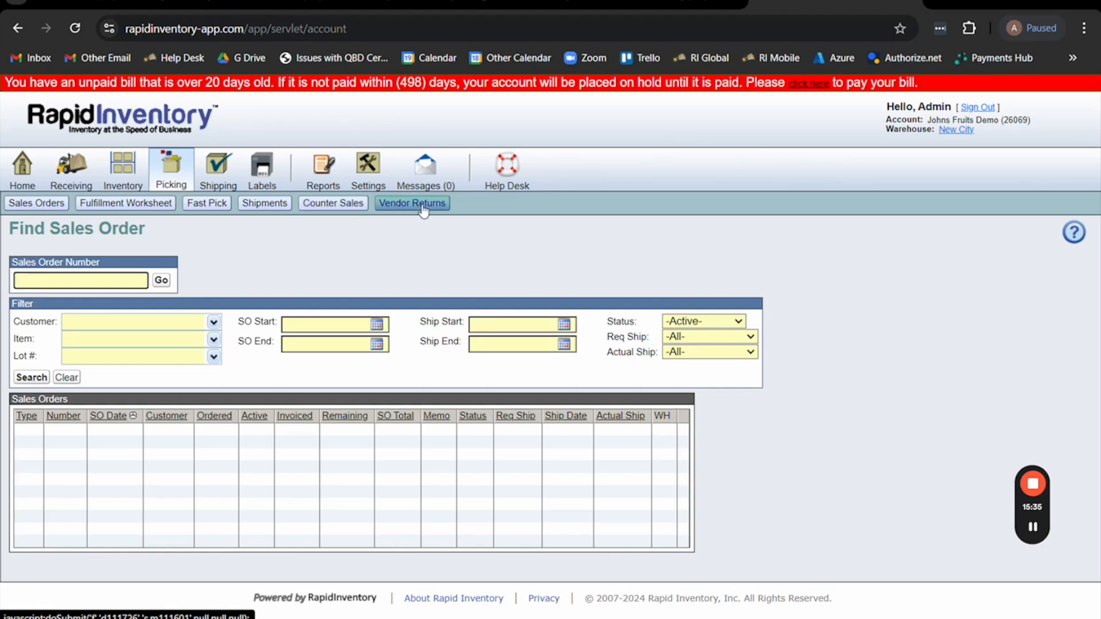
click(210, 163)
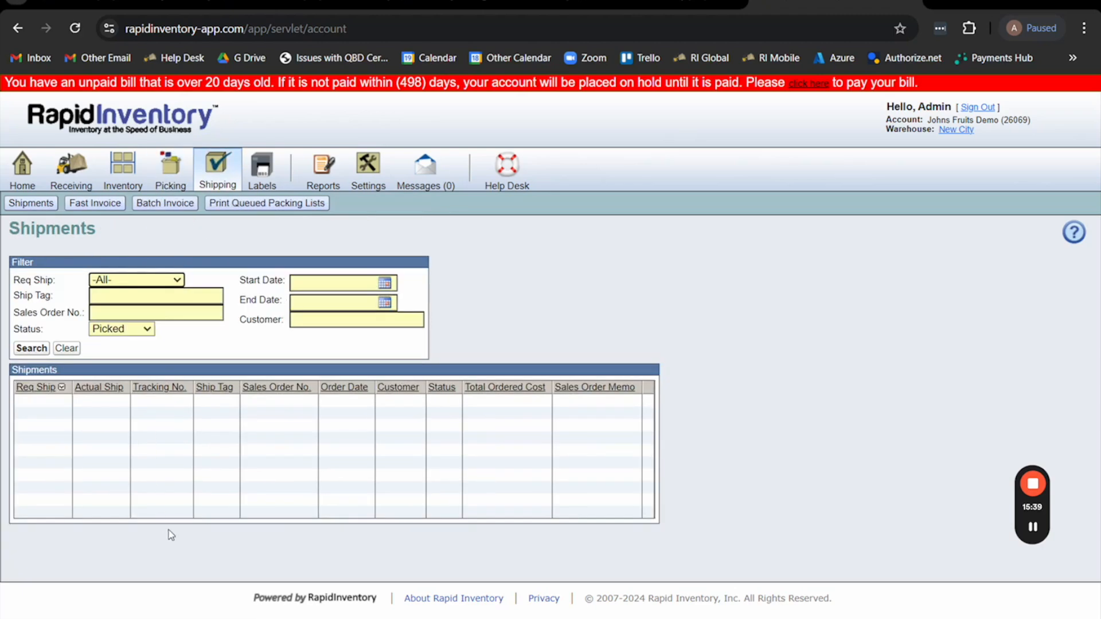
click(267, 172)
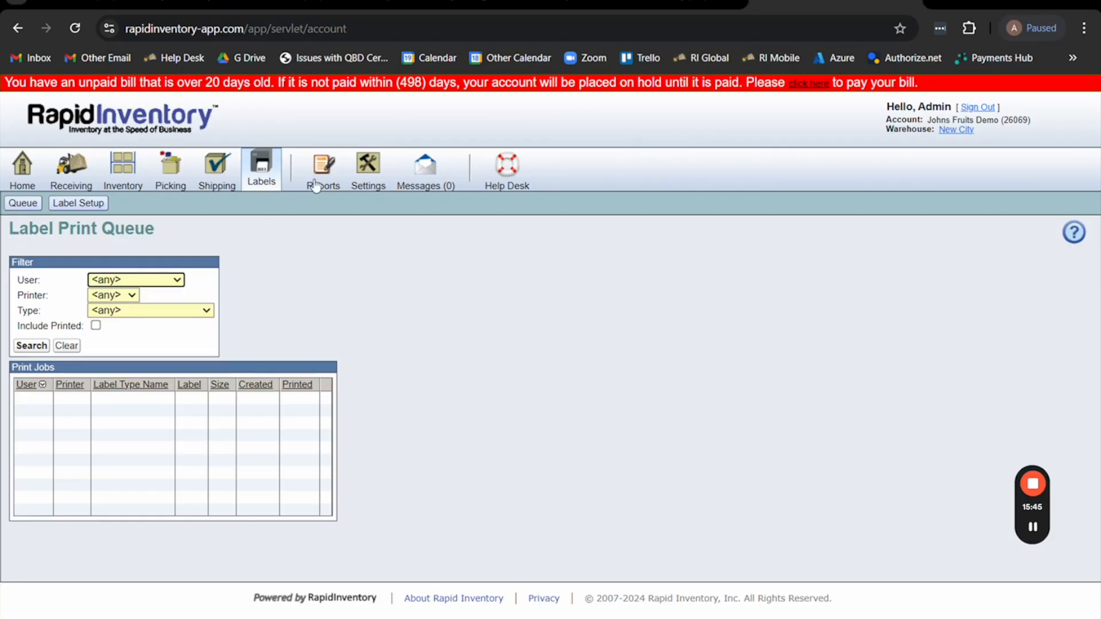
click(367, 166)
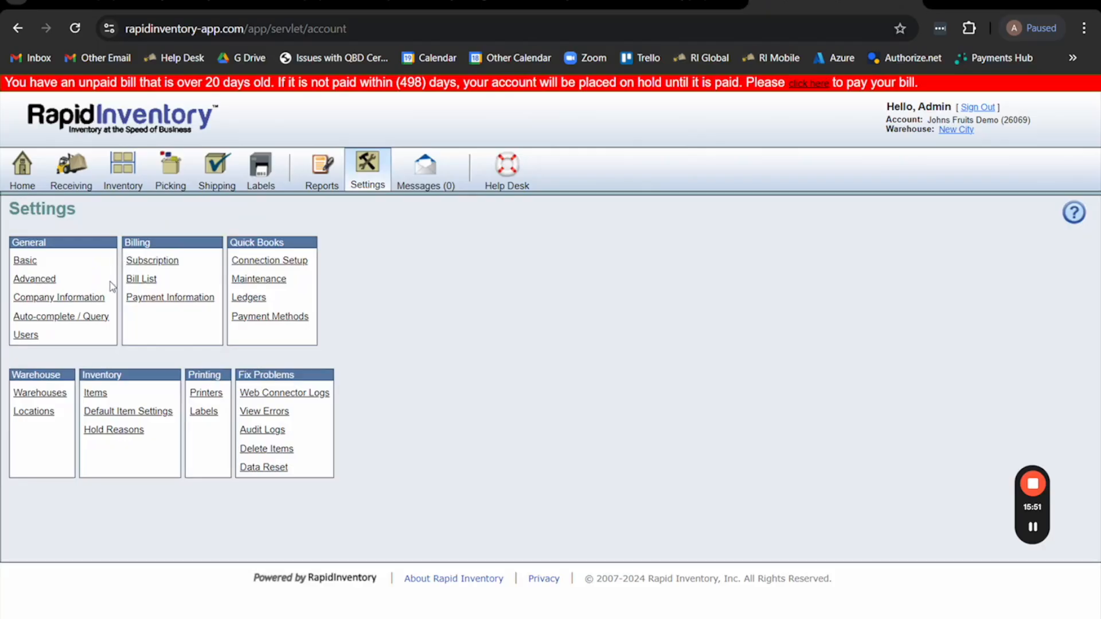
Step: Bring up the audit logs from the troubleshooting settings and examine the APPLE item's Move From transaction
mouse_move(1030, 526)
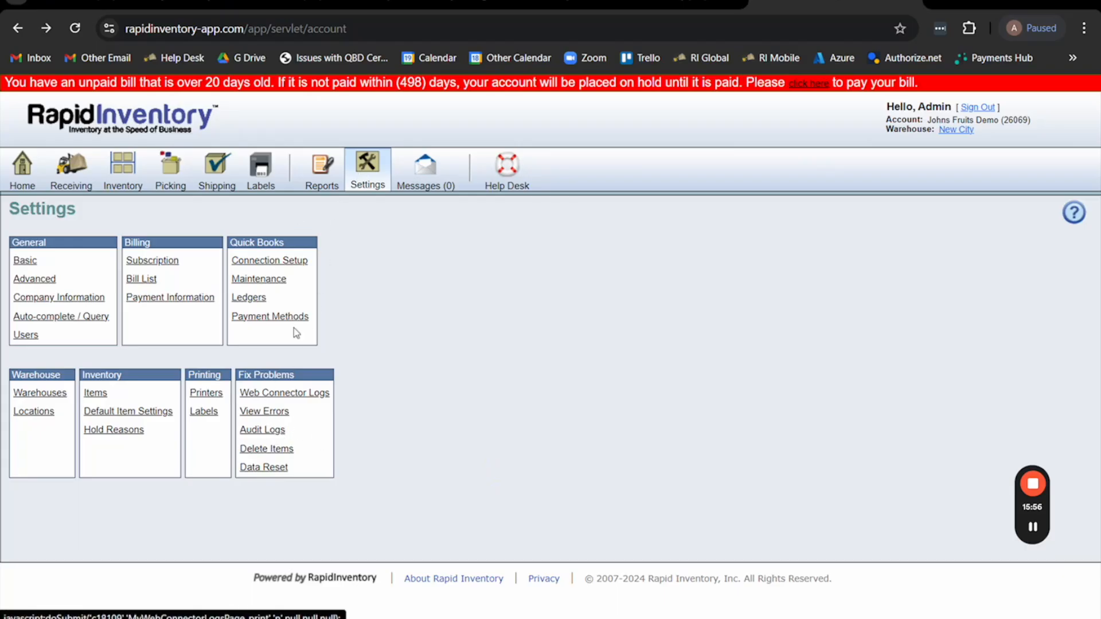
click(255, 436)
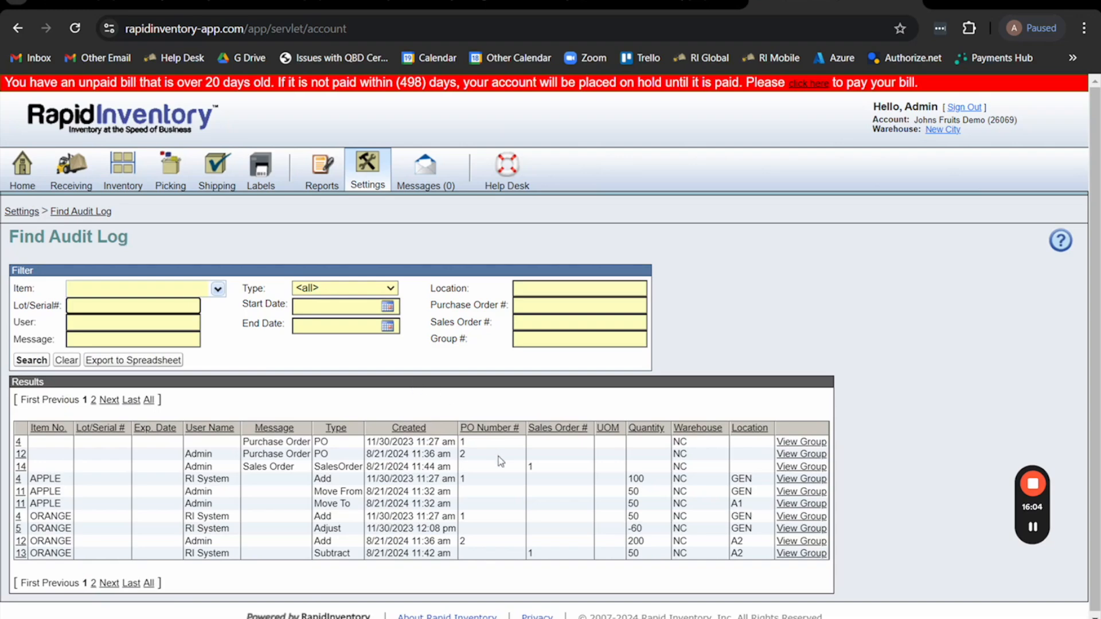
double_click(346, 493)
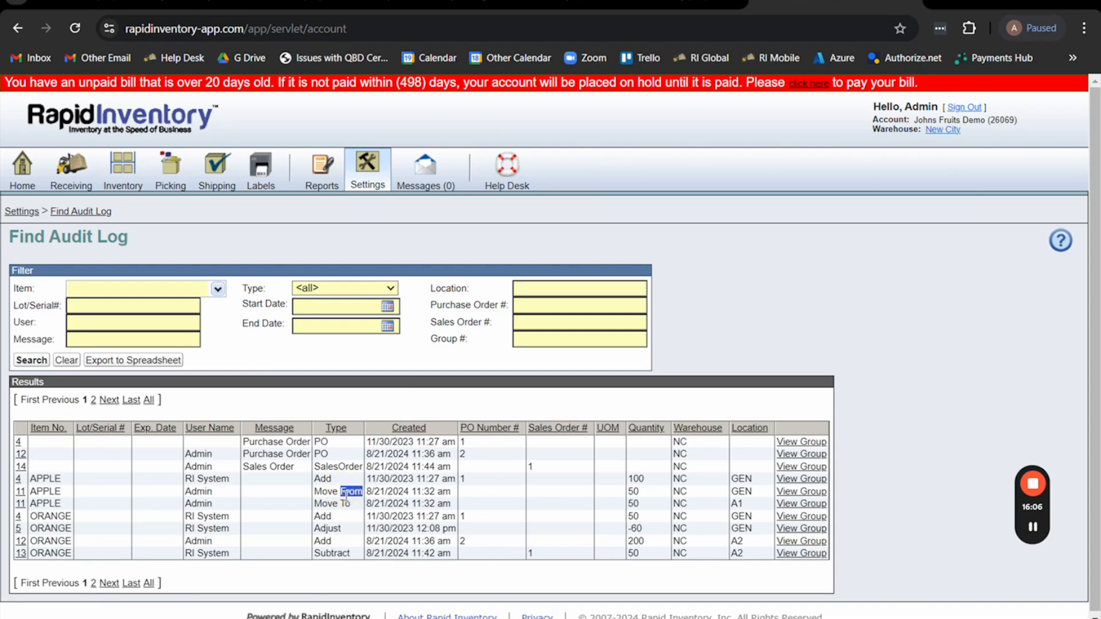